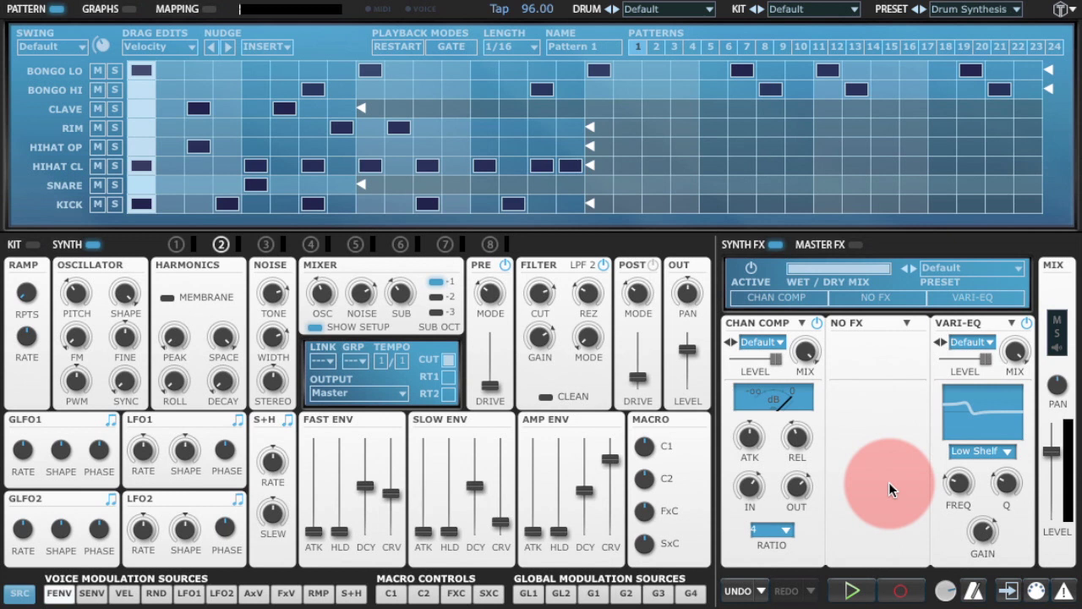
# Preview the kit pattern, then bring up the master effects chain with Distortion and Para EQ.
pyautogui.click(853, 591)
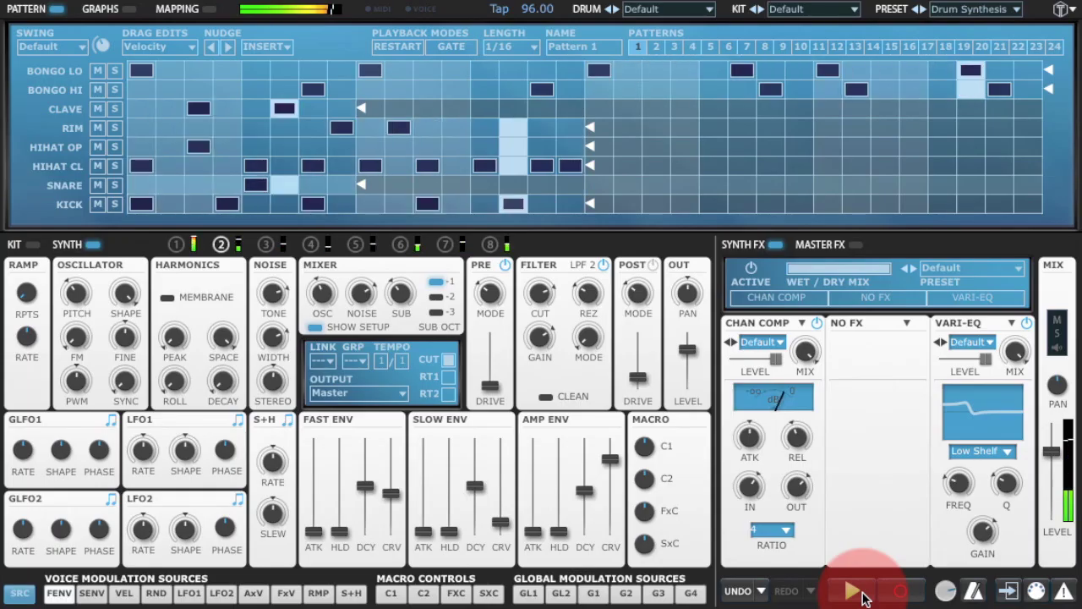
pyautogui.click(864, 597)
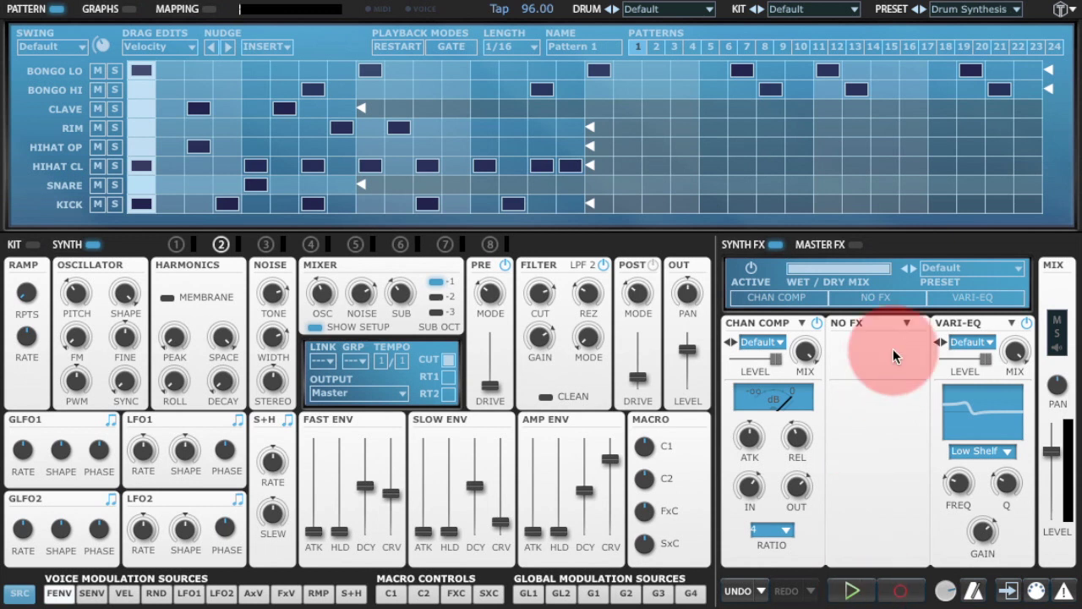
pyautogui.click(858, 245)
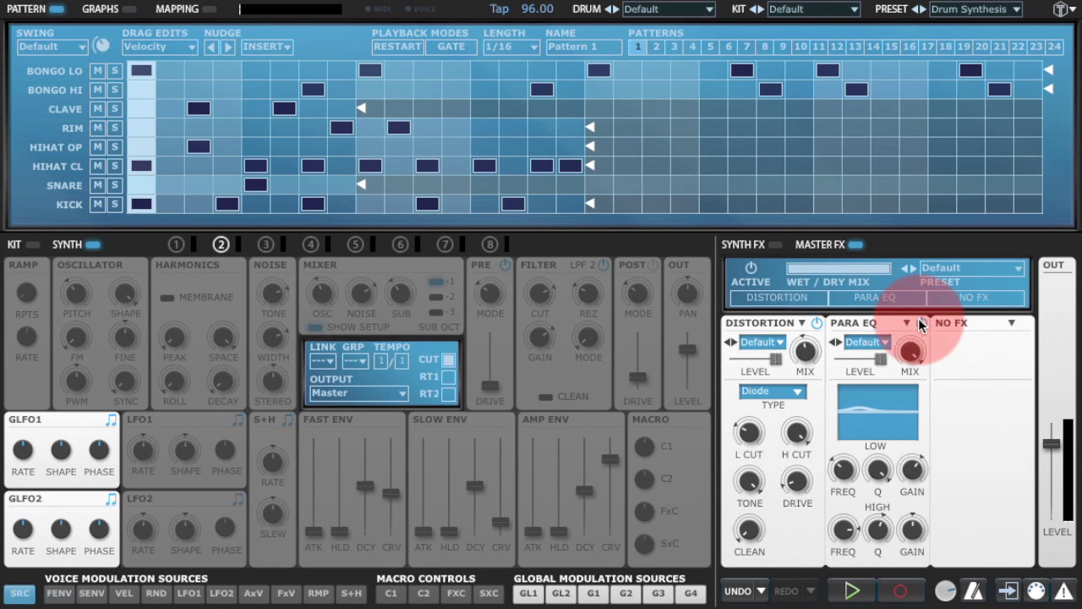
# Audition the pattern while toggling the master chain's ACTIVE power off and on.
pyautogui.click(841, 591)
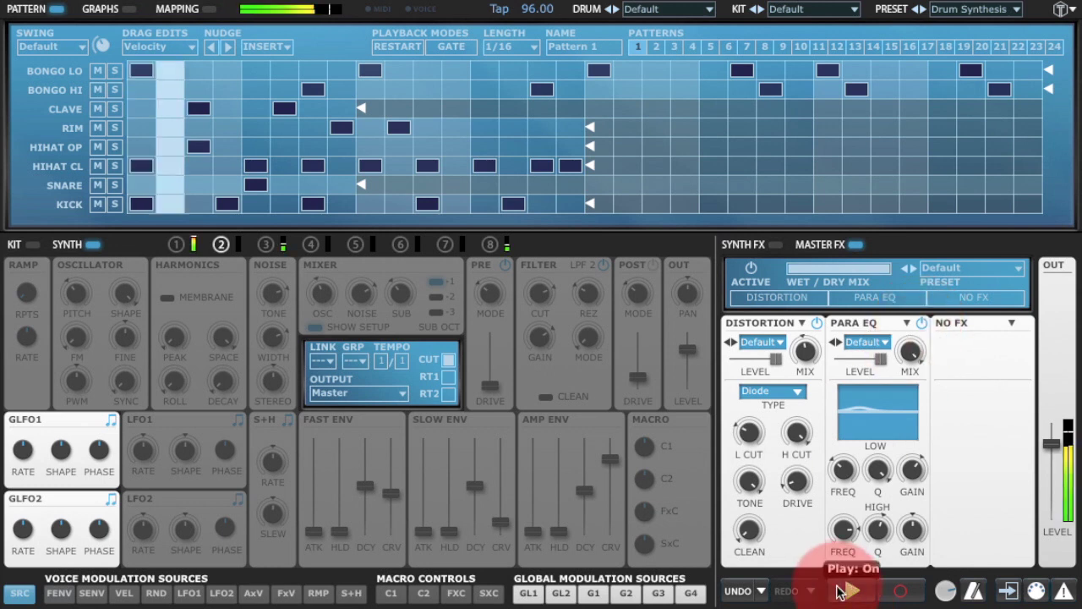
pyautogui.click(752, 270)
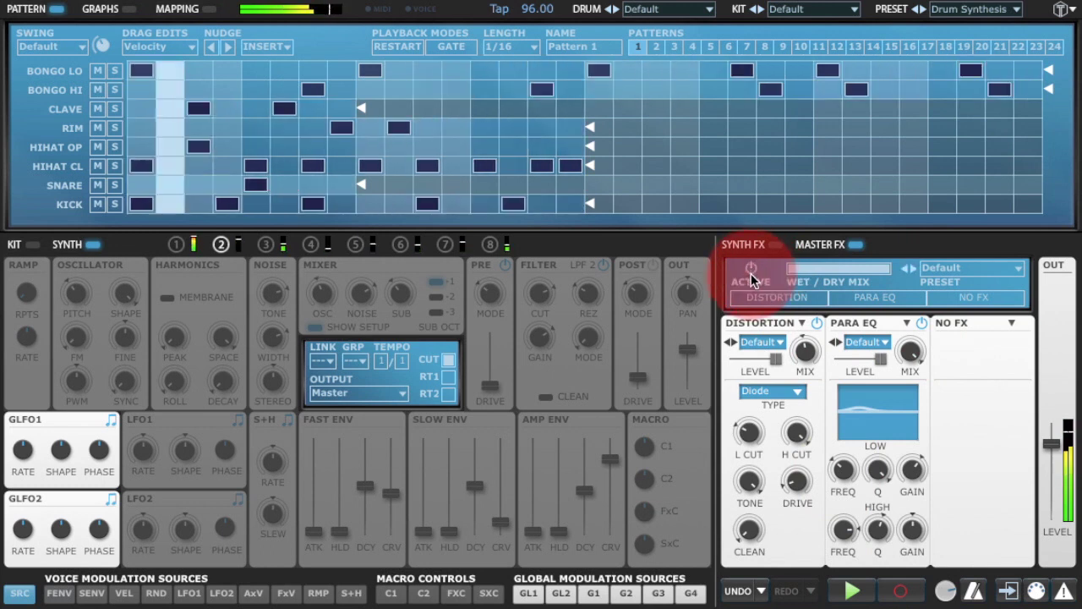
pyautogui.click(848, 591)
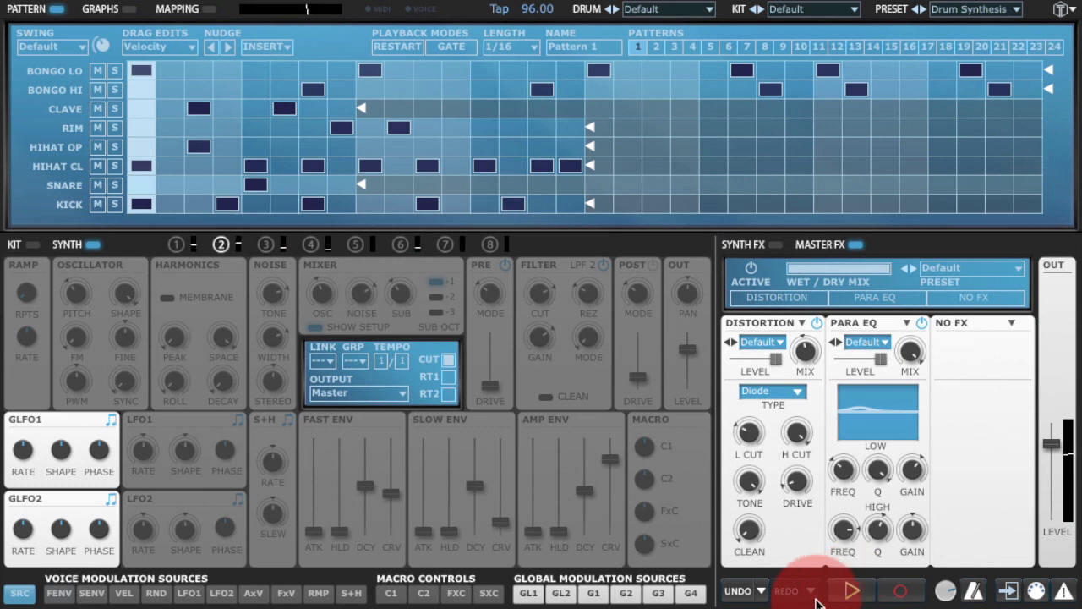
# Check the kit mixer, return to voice 2's synth editor, and audition the soloed Snare row at 96 BPM.
pyautogui.click(24, 247)
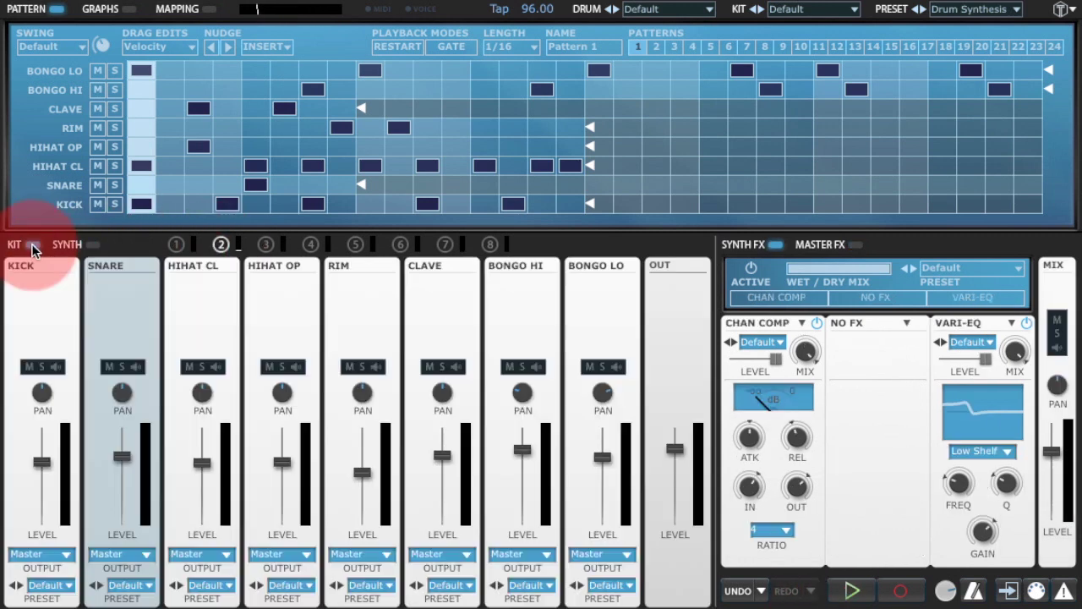
pyautogui.click(221, 244)
pyautogui.click(87, 247)
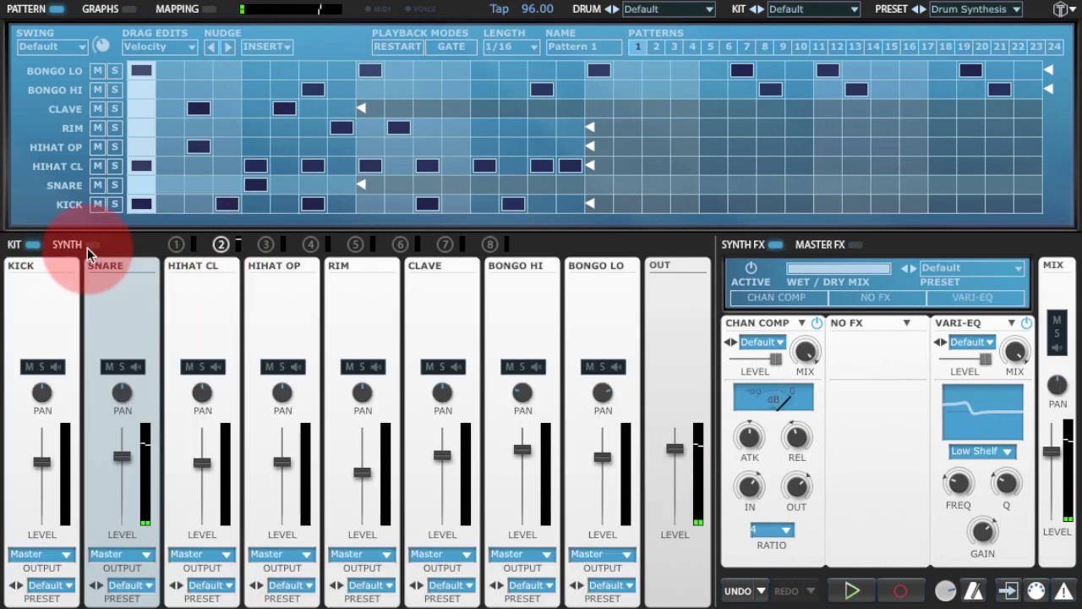
pyautogui.click(115, 184)
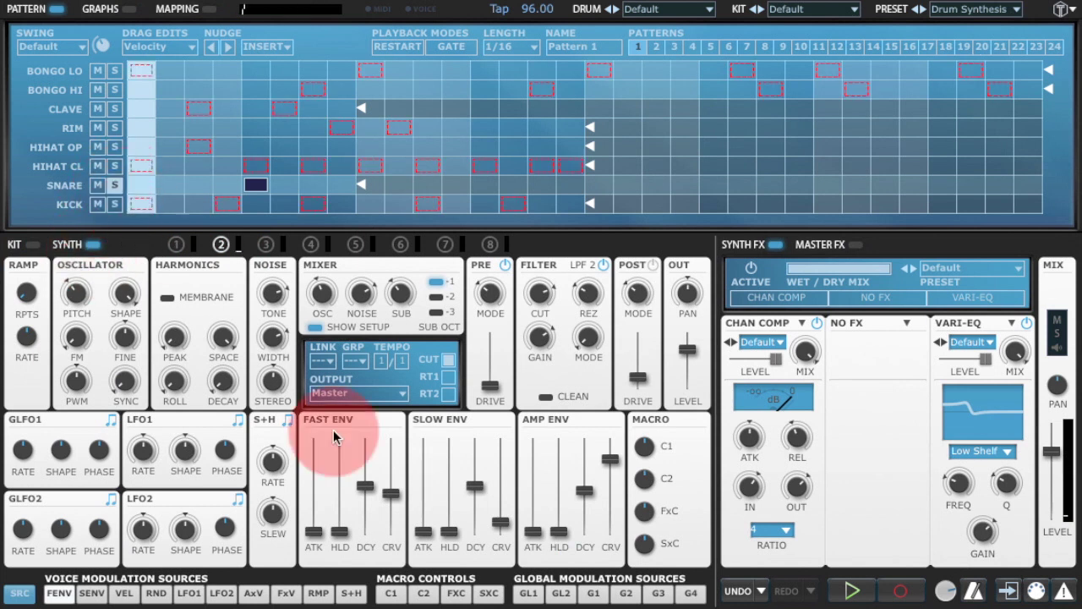
pyautogui.click(851, 590)
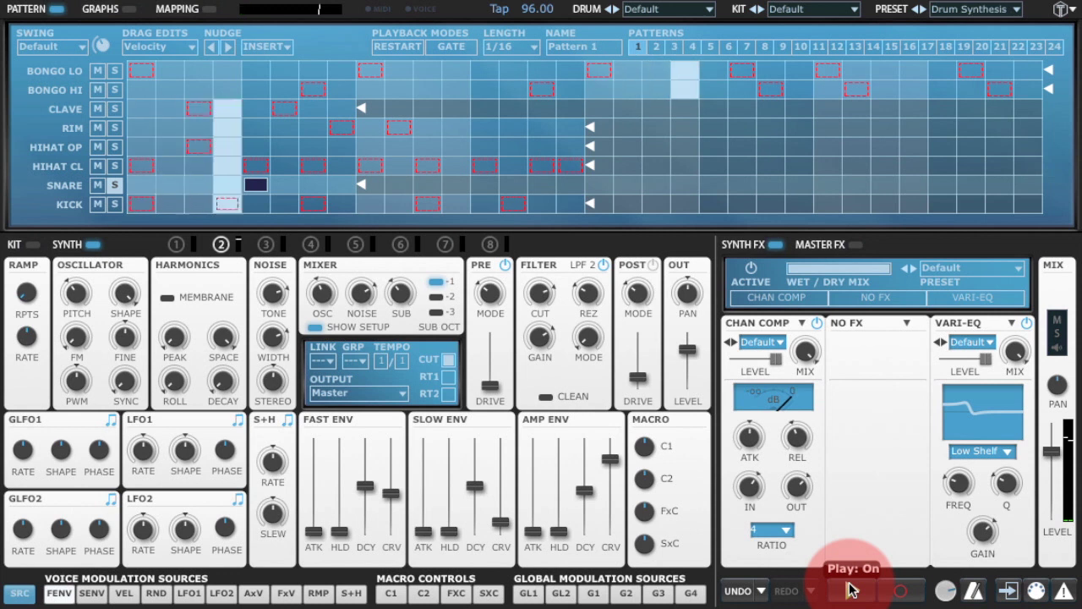
pyautogui.click(850, 590)
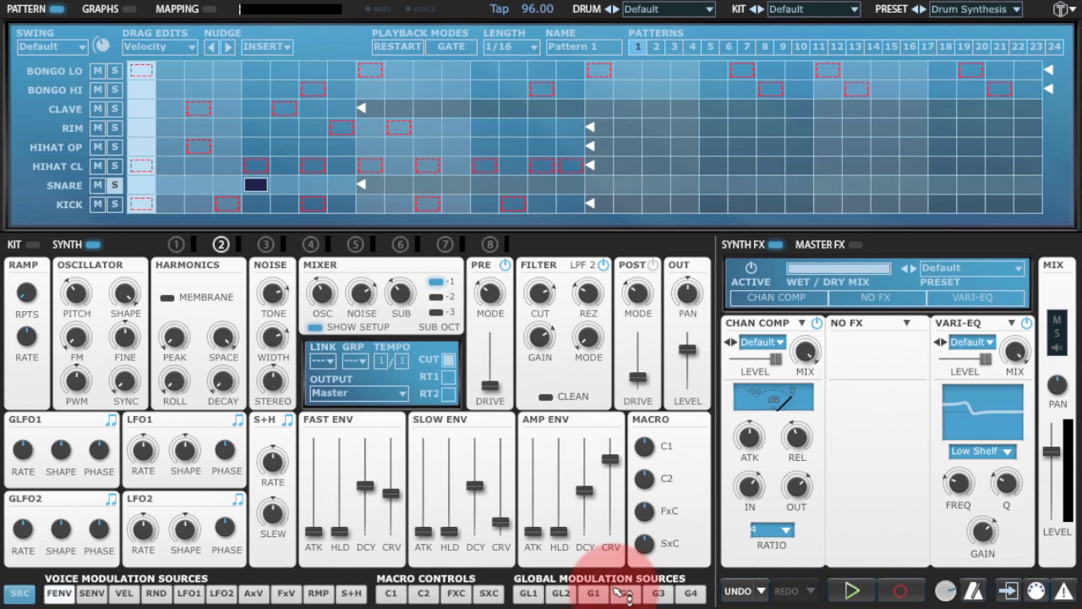
# Reset voice 2 to a blank sound, shorten and solo the Snare row, and audition it.
pyautogui.rightClick(216, 251)
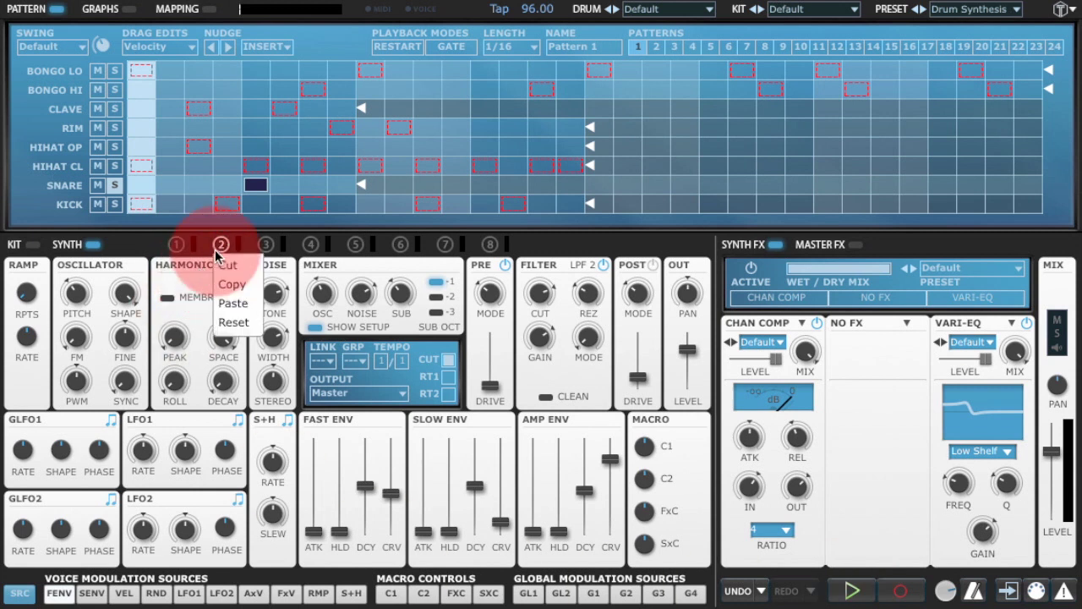
pyautogui.click(233, 322)
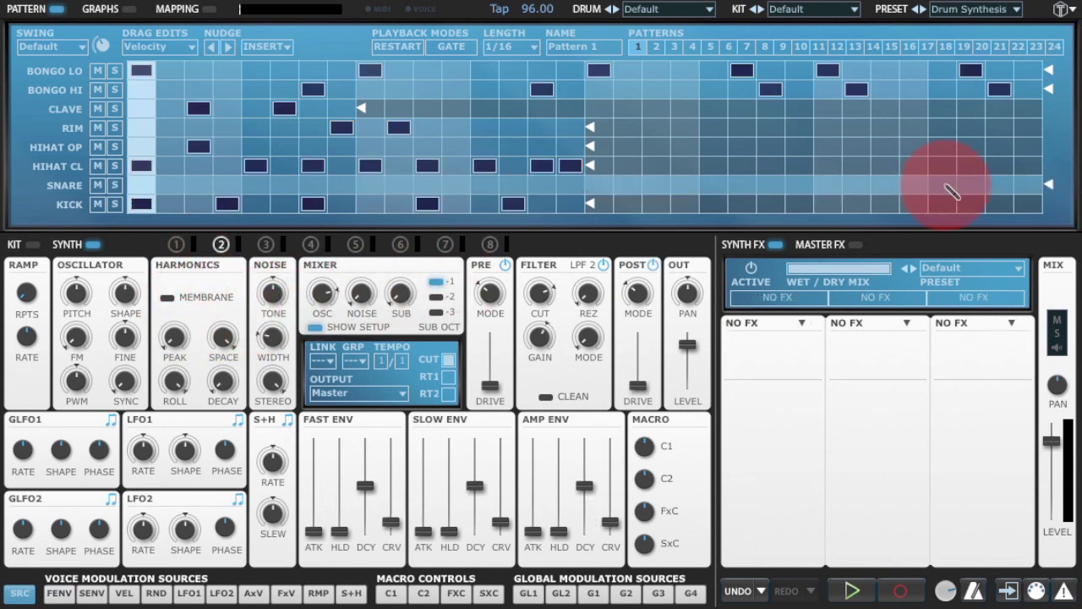
pyautogui.moveTo(1041, 185); pyautogui.dragTo(361, 188)
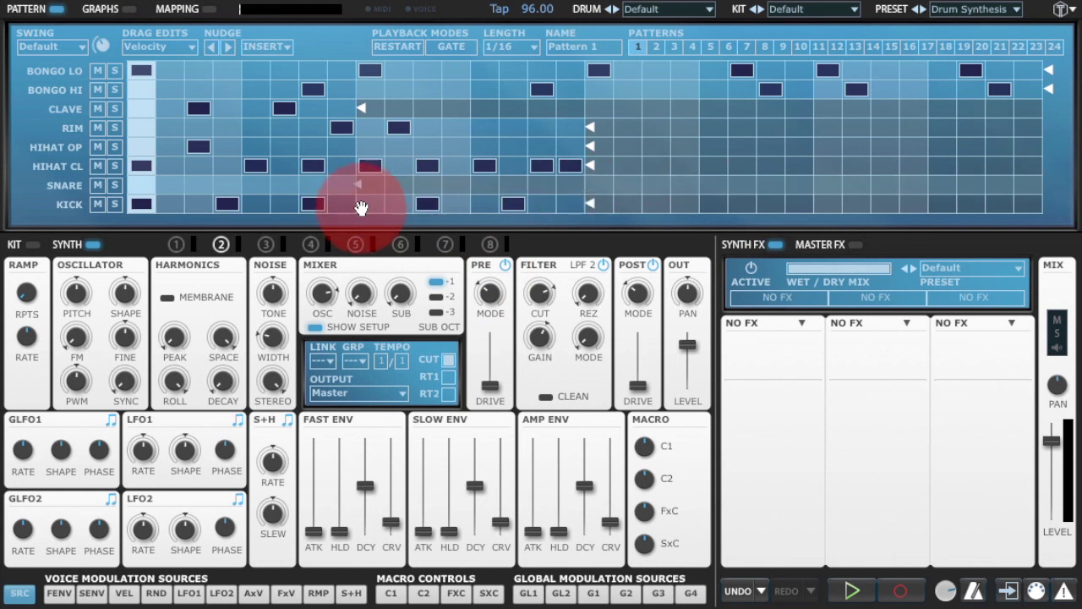
pyautogui.click(114, 184)
pyautogui.click(858, 601)
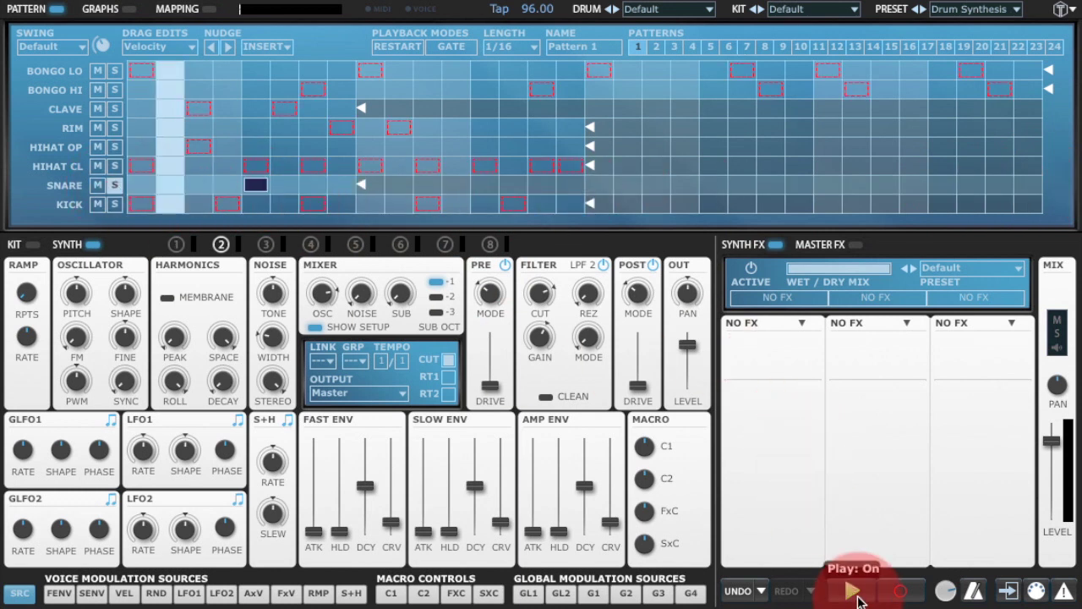
pyautogui.click(857, 600)
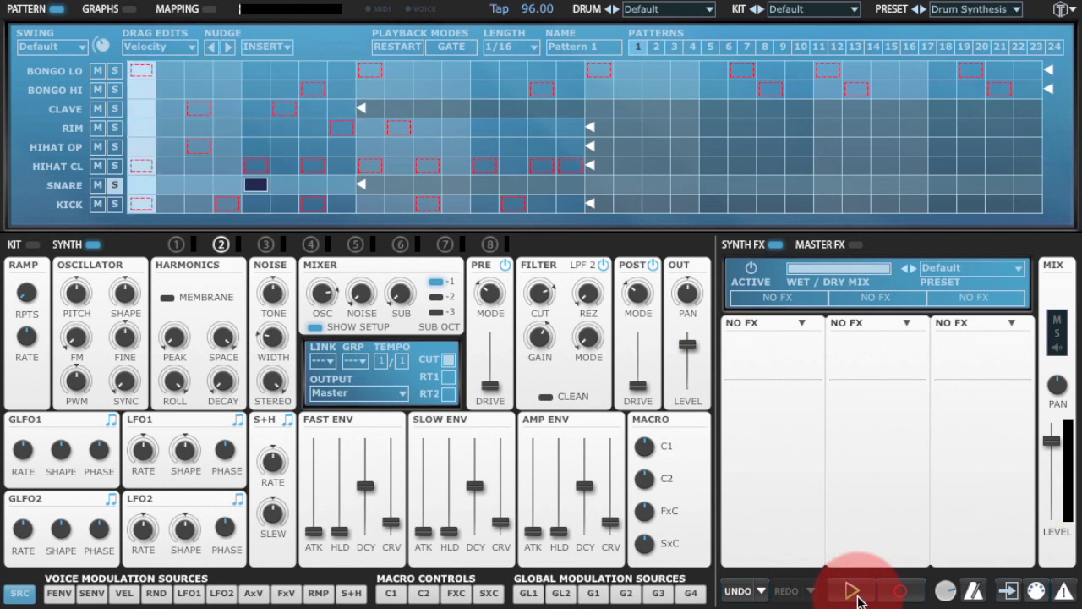
# Lower the oscillator level to -30.77 dB and raise the noise level to -2.54 dB.
pyautogui.moveTo(319, 292); pyautogui.dragTo(320, 332)
pyautogui.moveTo(361, 293); pyautogui.dragTo(374, 164)
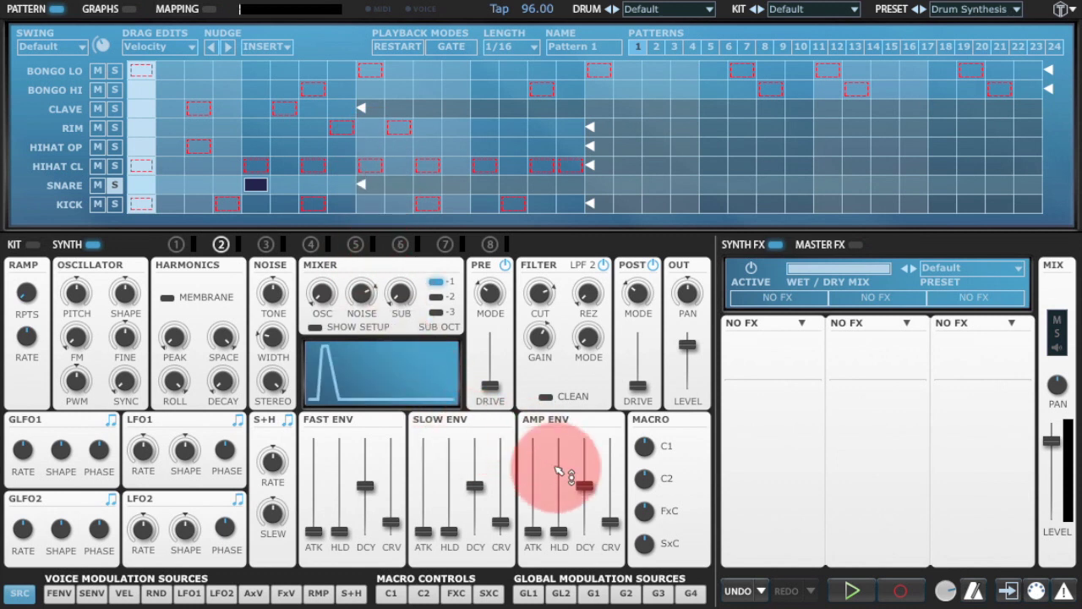
pyautogui.moveTo(558, 471); pyautogui.dragTo(570, 478)
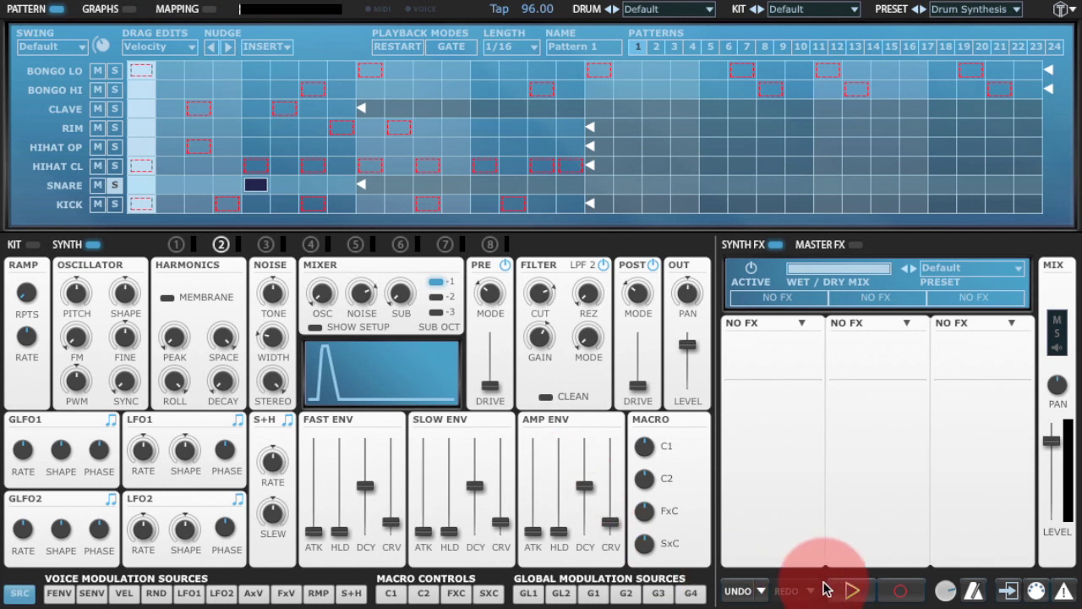
# Set voice 2's amp envelope decay to about 2.01 seconds while auditioning the snare.
pyautogui.click(848, 588)
pyautogui.moveTo(578, 485); pyautogui.dragTo(613, 458)
pyautogui.moveTo(584, 493)
pyautogui.mouseDown()
pyautogui.moveTo(589, 482)
pyautogui.moveTo(595, 499)
pyautogui.mouseUp()
pyautogui.click(855, 595)
pyautogui.click(855, 595)
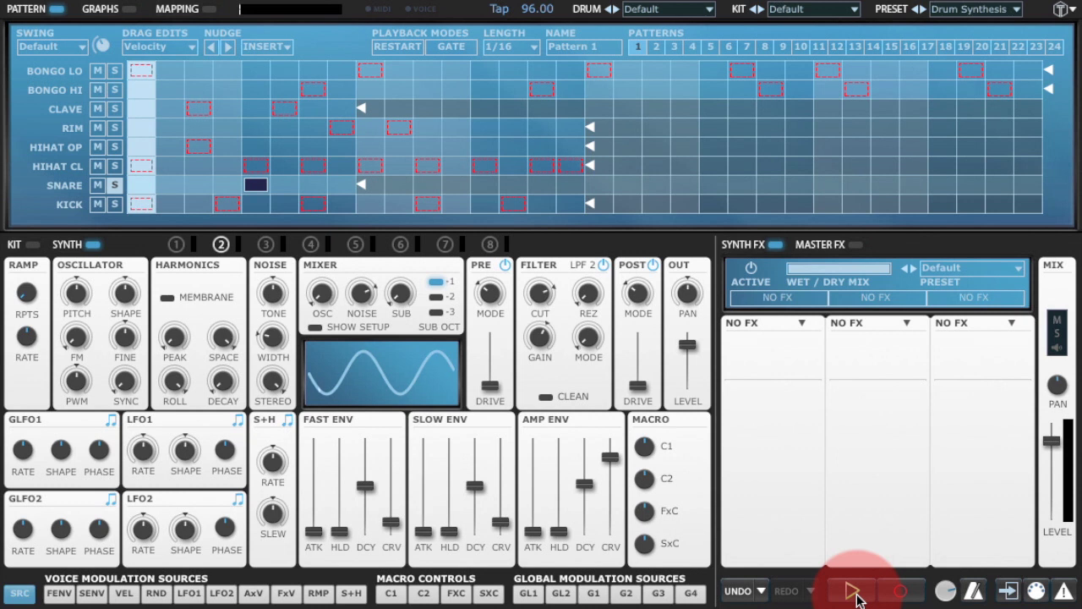
# Set the noise tone to about 4399 Hz, width 73% and stereo width 51%, auditioning the pattern.
pyautogui.click(852, 592)
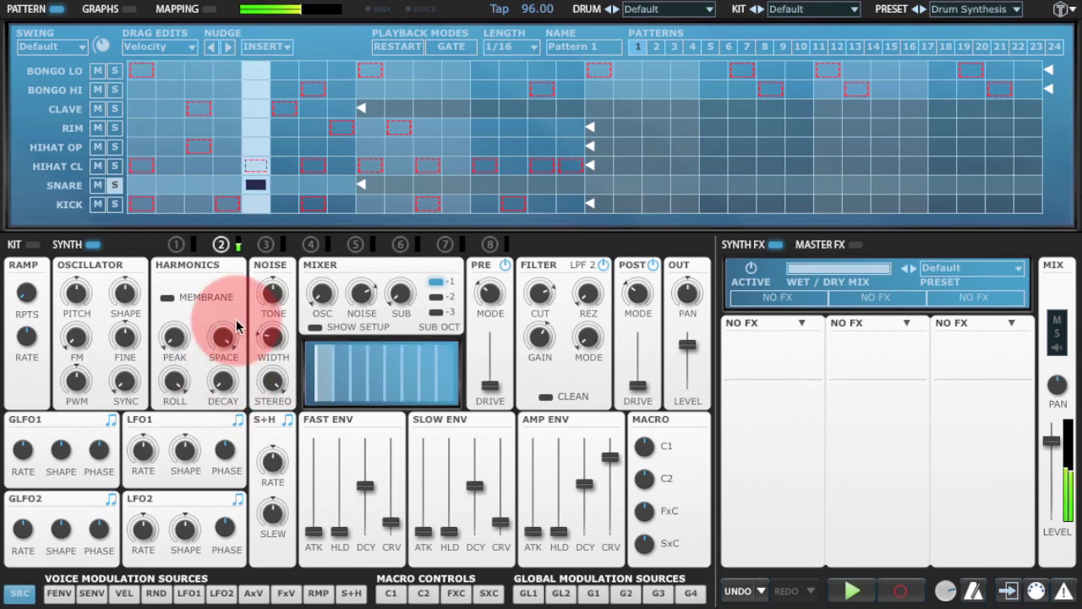
pyautogui.moveTo(275, 295); pyautogui.dragTo(304, 252)
pyautogui.moveTo(273, 337)
pyautogui.mouseDown()
pyautogui.moveTo(278, 242)
pyautogui.moveTo(297, 244)
pyautogui.mouseUp()
pyautogui.moveTo(279, 385); pyautogui.dragTo(284, 477)
pyautogui.click(820, 602)
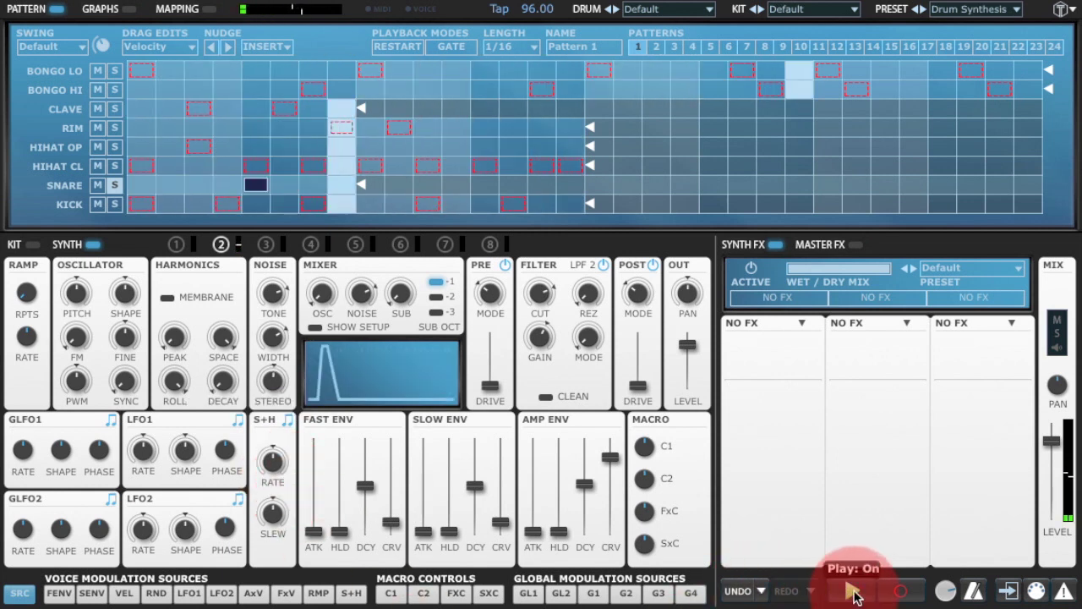
pyautogui.click(854, 593)
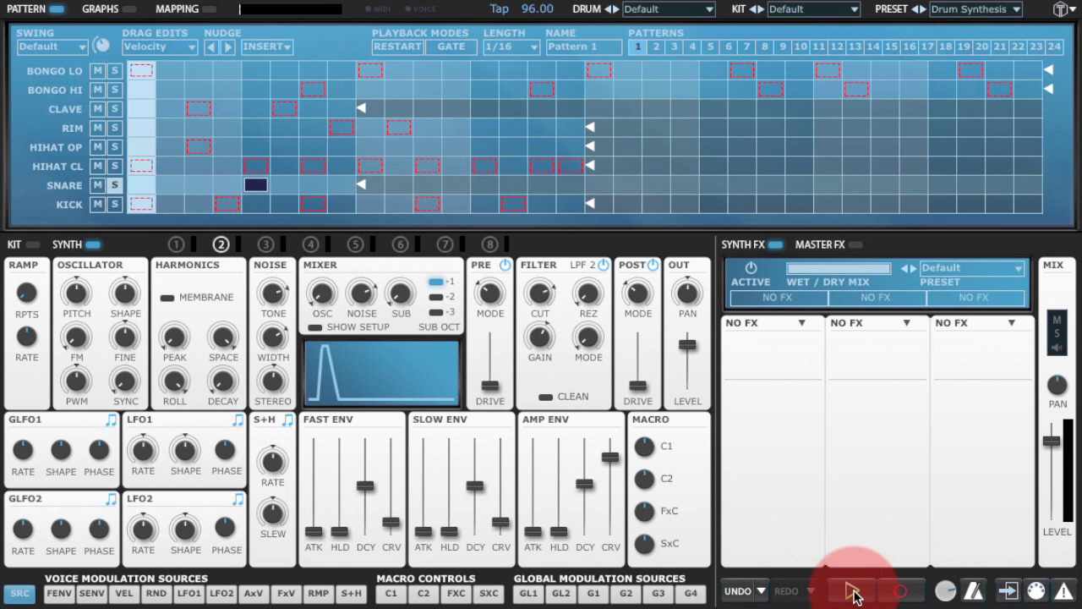
# Bring the oscillator to about -20 dB, adjust harmonics roll-off, and set a triangle wave tuned to D#2 (55.56 Hz).
pyautogui.click(854, 595)
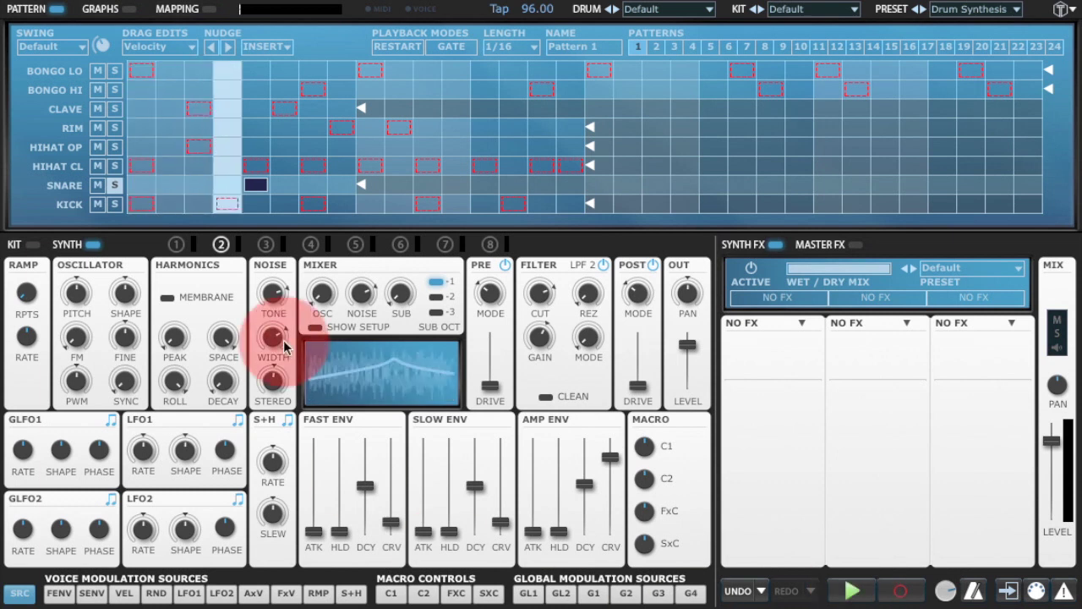
pyautogui.moveTo(322, 294); pyautogui.dragTo(331, 242)
pyautogui.moveTo(175, 382); pyautogui.dragTo(211, 451)
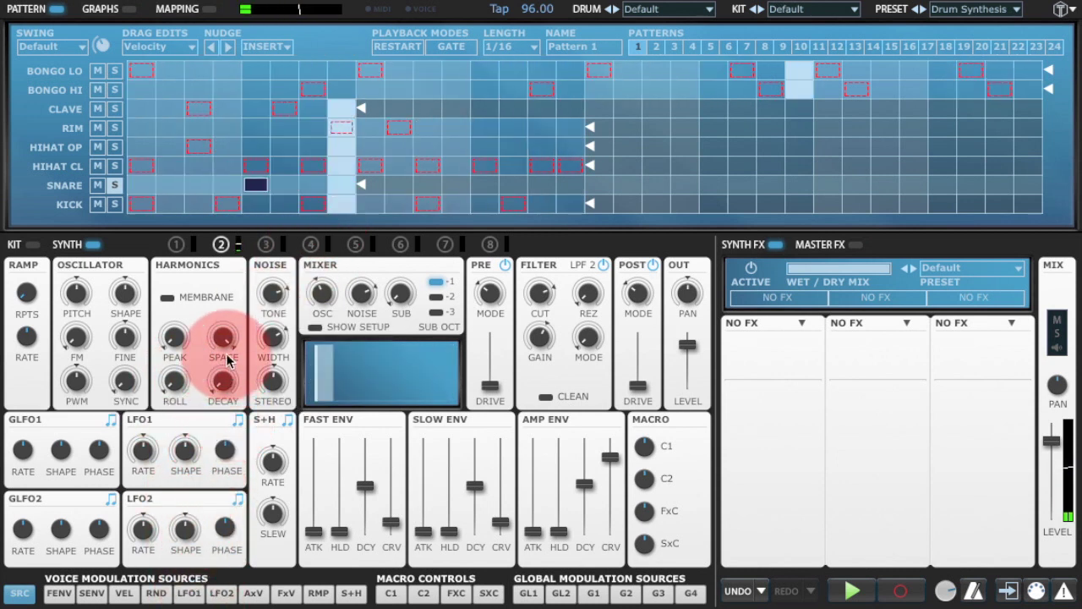
pyautogui.moveTo(133, 295); pyautogui.dragTo(140, 170)
pyautogui.moveTo(87, 294); pyautogui.dragTo(98, 323)
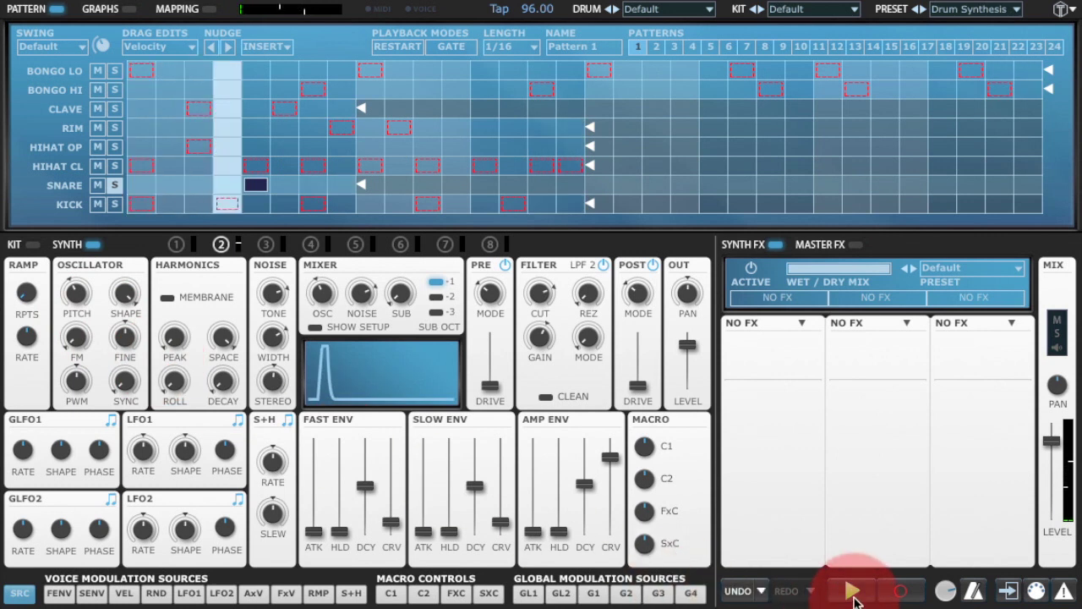
# Stop the snare preview and check the oscillator shape: 99% triangle, 0% saw and square.
pyautogui.click(852, 594)
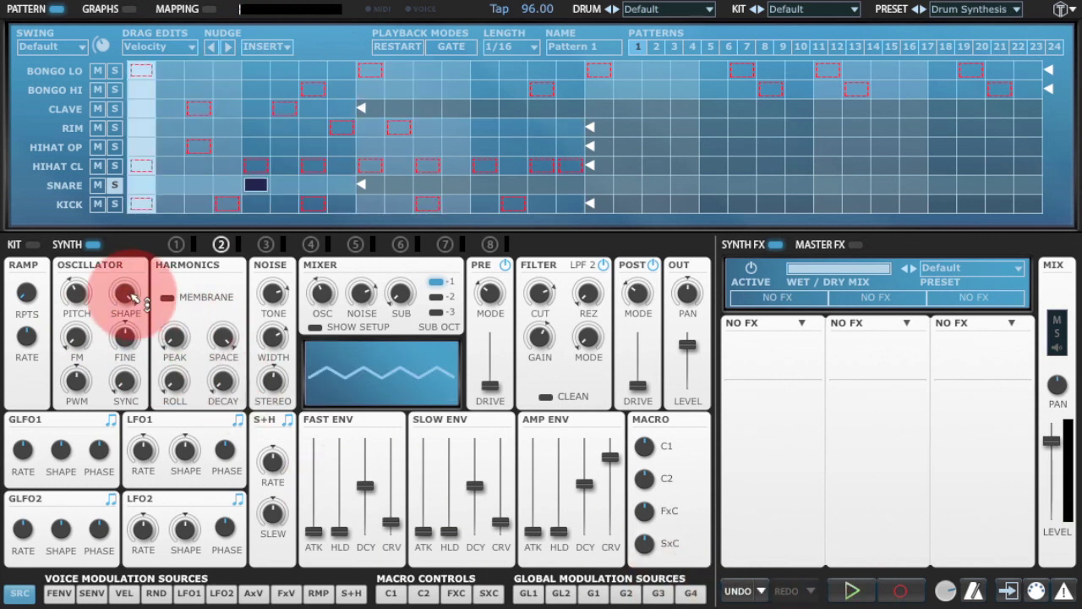
pyautogui.moveTo(125, 294)
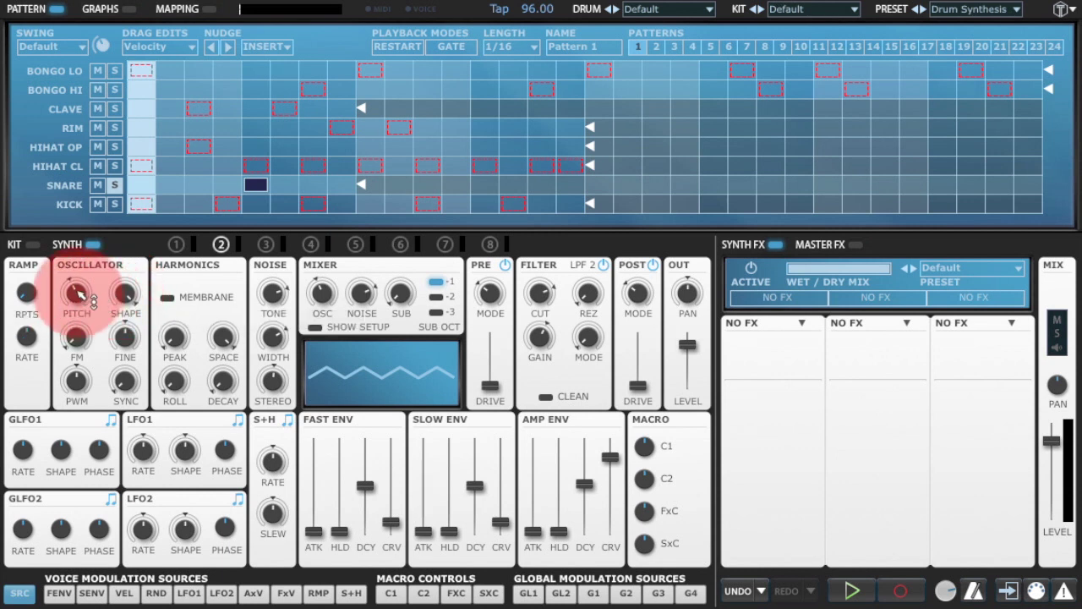
pyautogui.moveTo(76, 292)
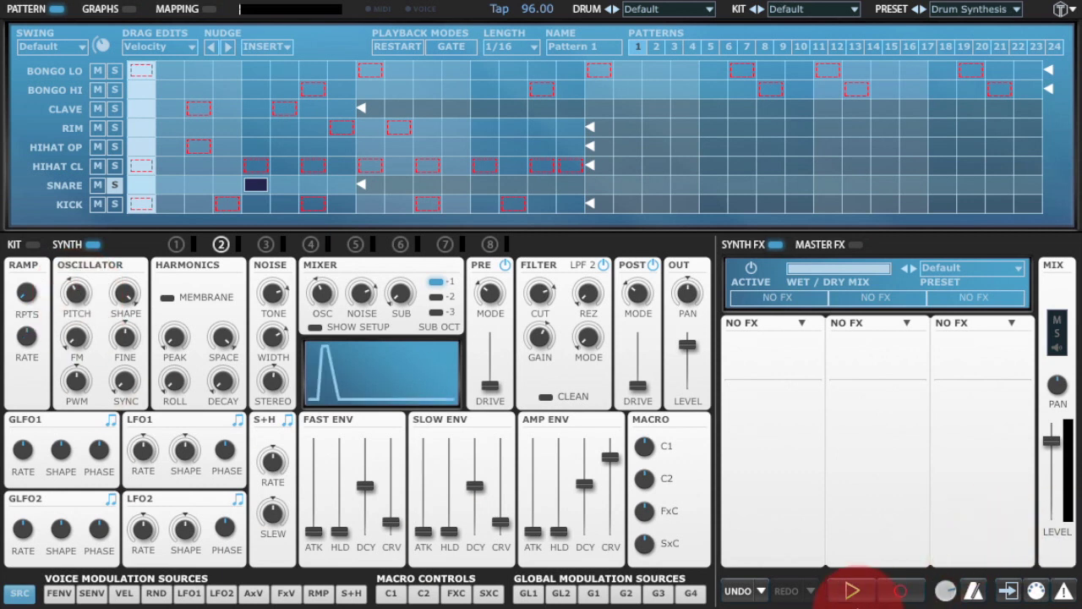
# Modulate the oscillator level from the fast envelope (about 0.85 dB) and set the fast envelope curve to 49%.
pyautogui.click(852, 592)
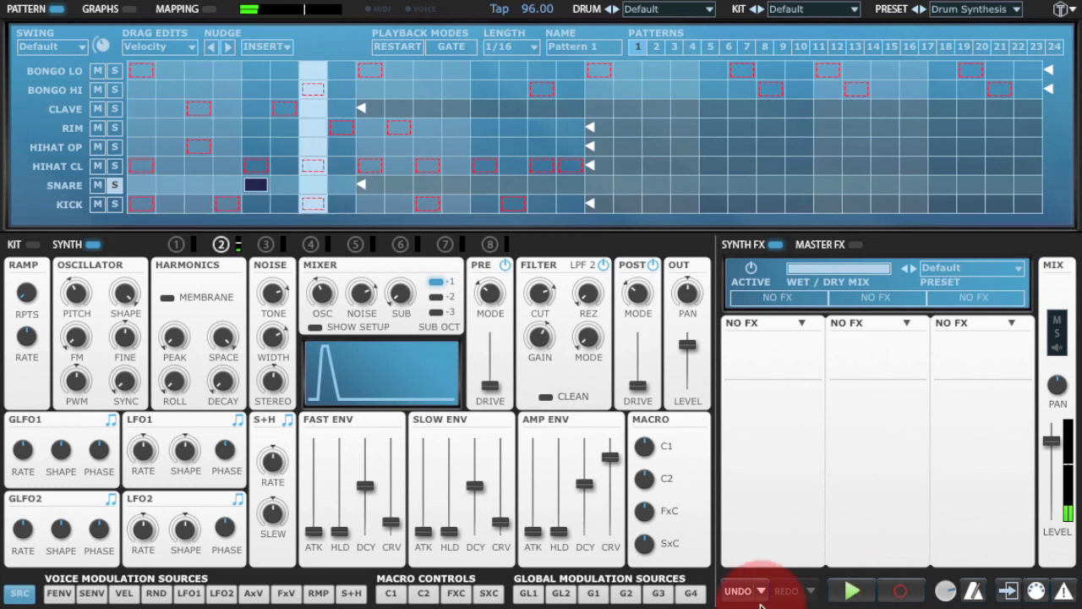
pyautogui.click(58, 593)
pyautogui.moveTo(322, 292); pyautogui.dragTo(333, 234)
pyautogui.moveTo(394, 466); pyautogui.dragTo(368, 476)
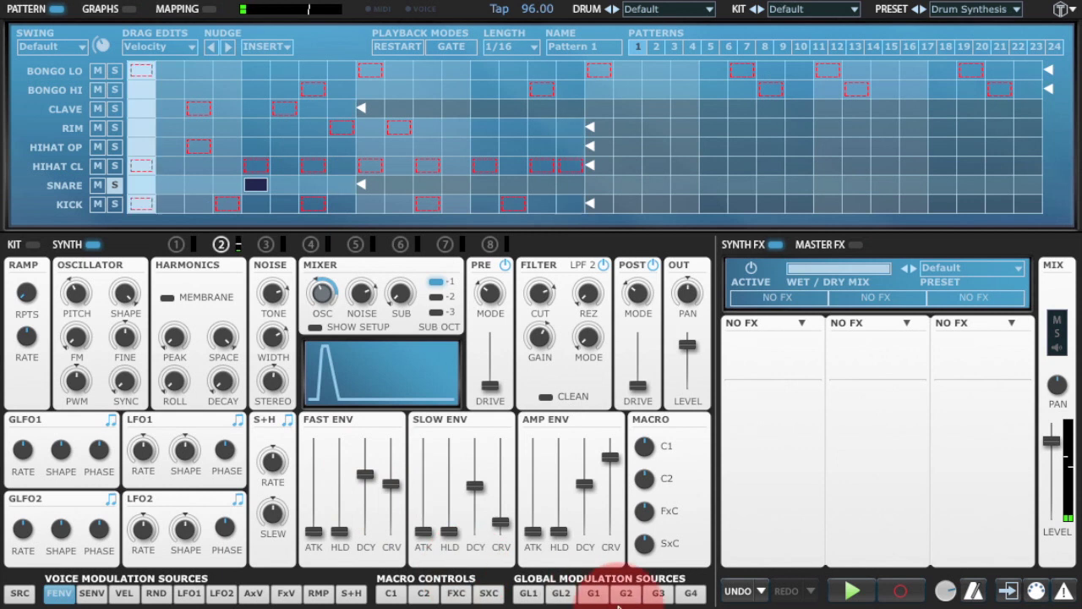
# Stop playback and set the fast envelope decay to 0.153 seconds.
pyautogui.click(857, 598)
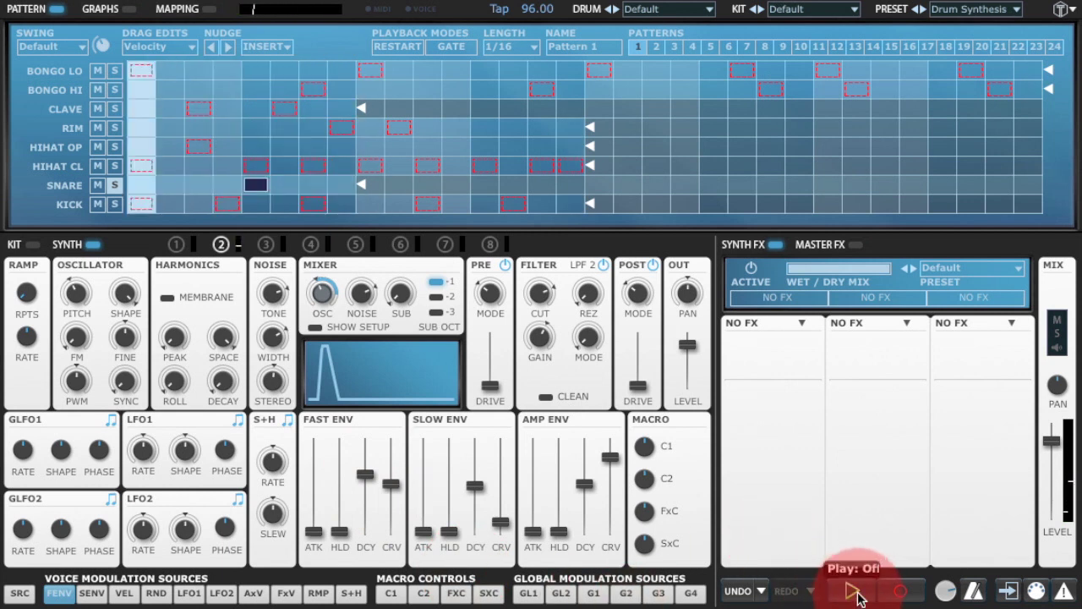
pyautogui.click(431, 373)
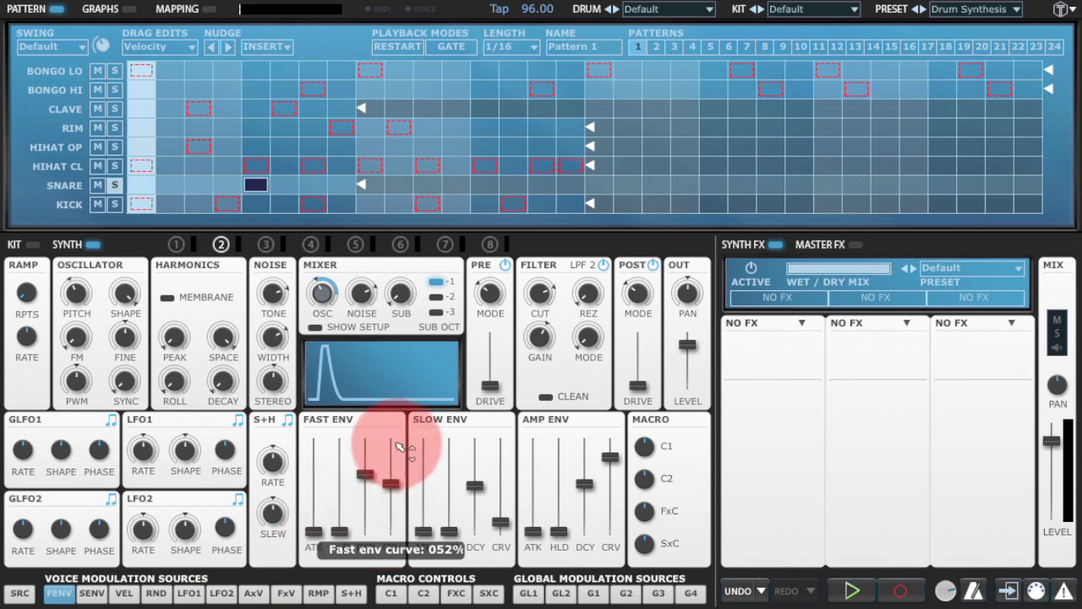
pyautogui.click(370, 486)
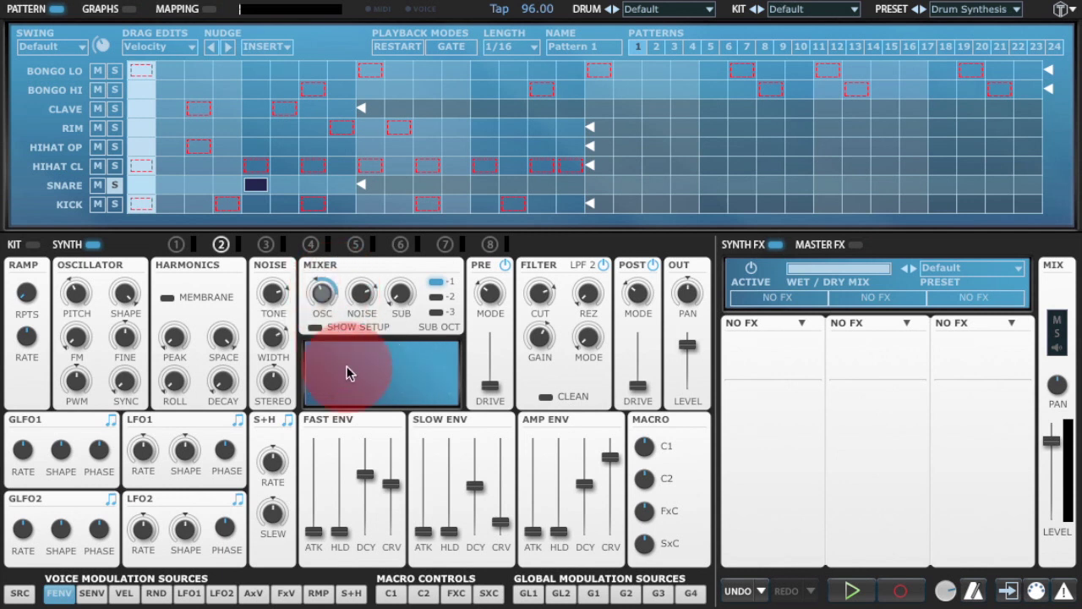
# Raise the sub-oscillator to about -23.27 dB and add filter resonance to about 20%.
pyautogui.click(852, 590)
pyautogui.moveTo(402, 306); pyautogui.dragTo(411, 242)
pyautogui.click(591, 295)
pyautogui.moveTo(592, 294); pyautogui.dragTo(590, 259)
pyautogui.click(849, 591)
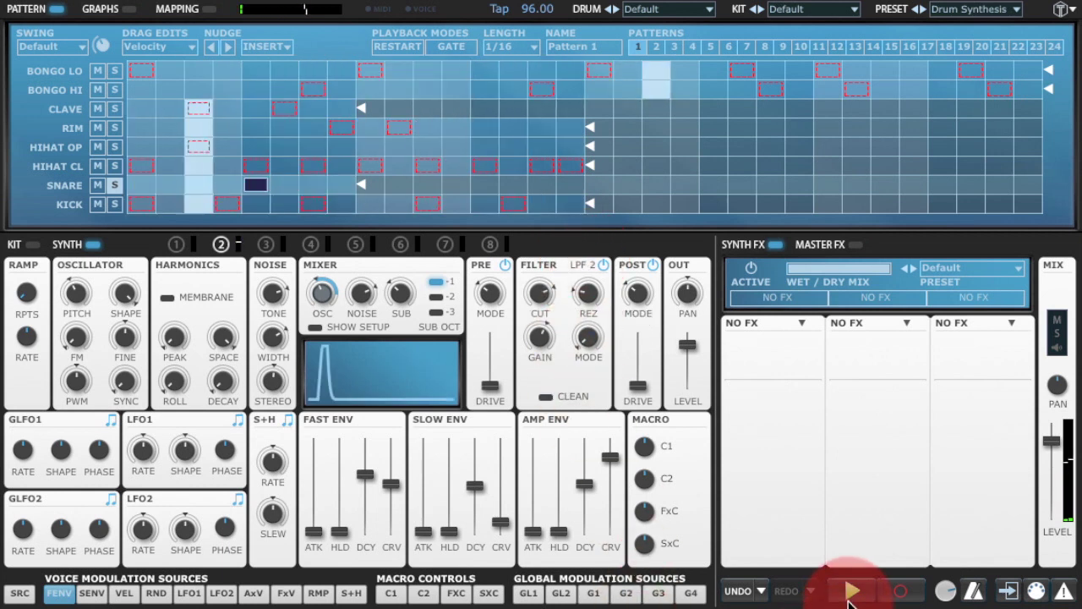
pyautogui.click(399, 302)
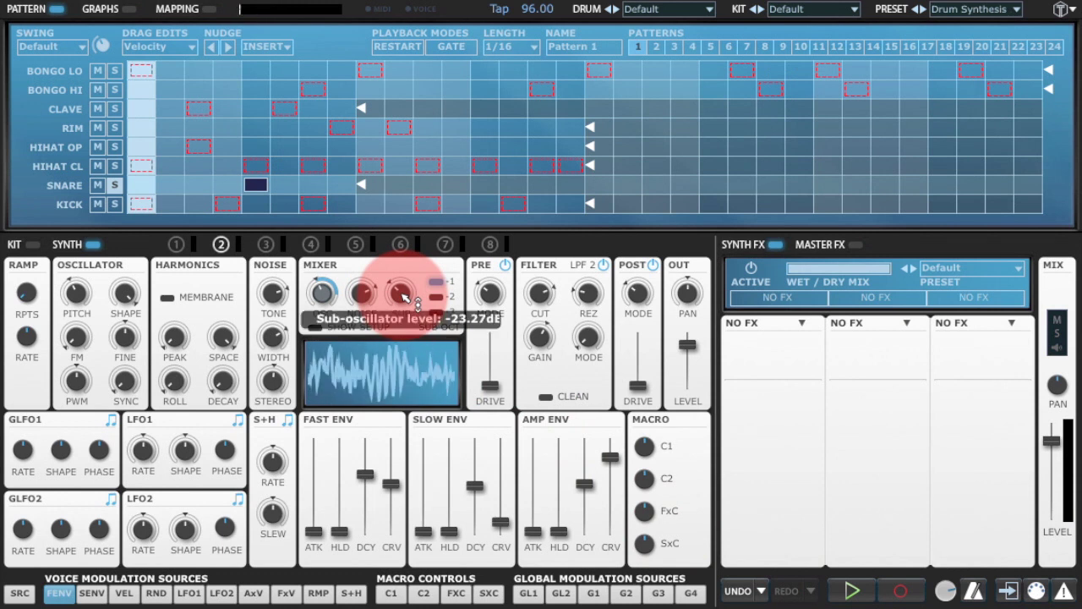
# Switch off the POST stage and boost the filter gain to about 5.34 dB with the pattern playing.
pyautogui.click(637, 296)
pyautogui.click(654, 267)
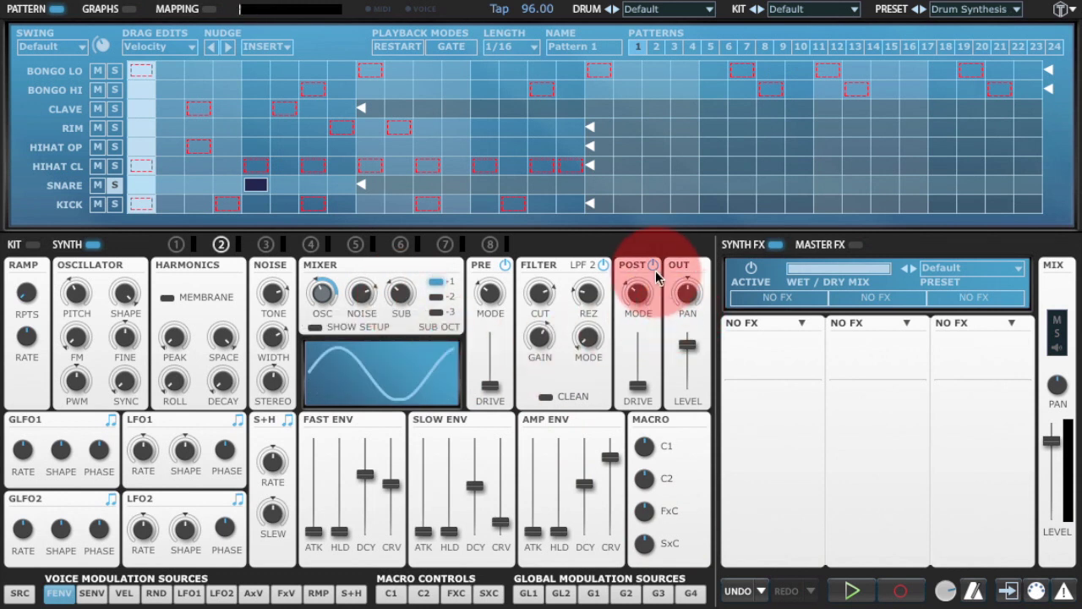
pyautogui.click(850, 590)
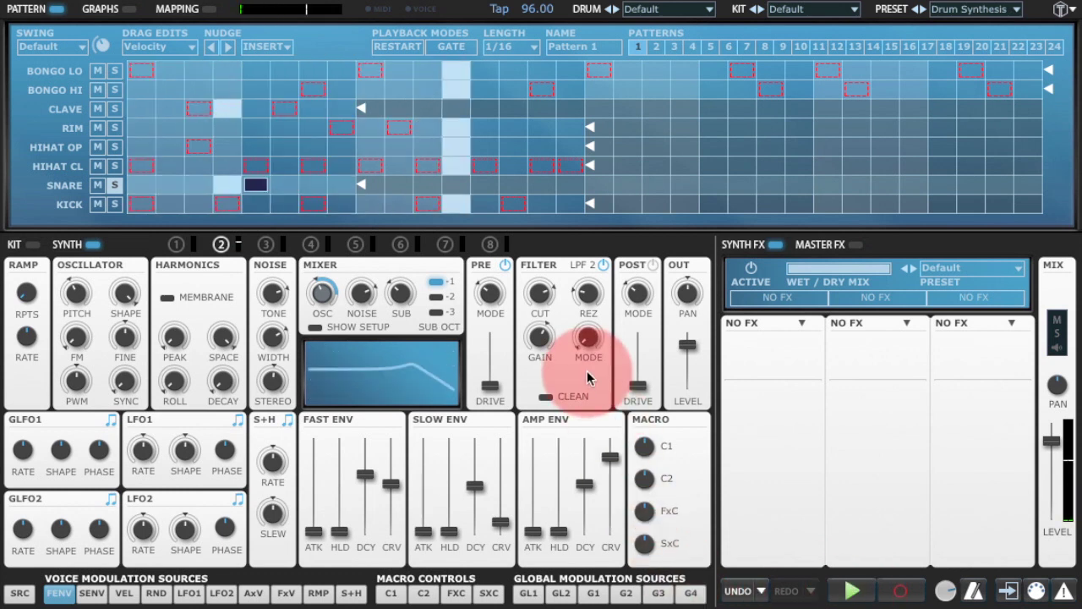
pyautogui.click(542, 336)
pyautogui.moveTo(545, 338); pyautogui.dragTo(566, 323)
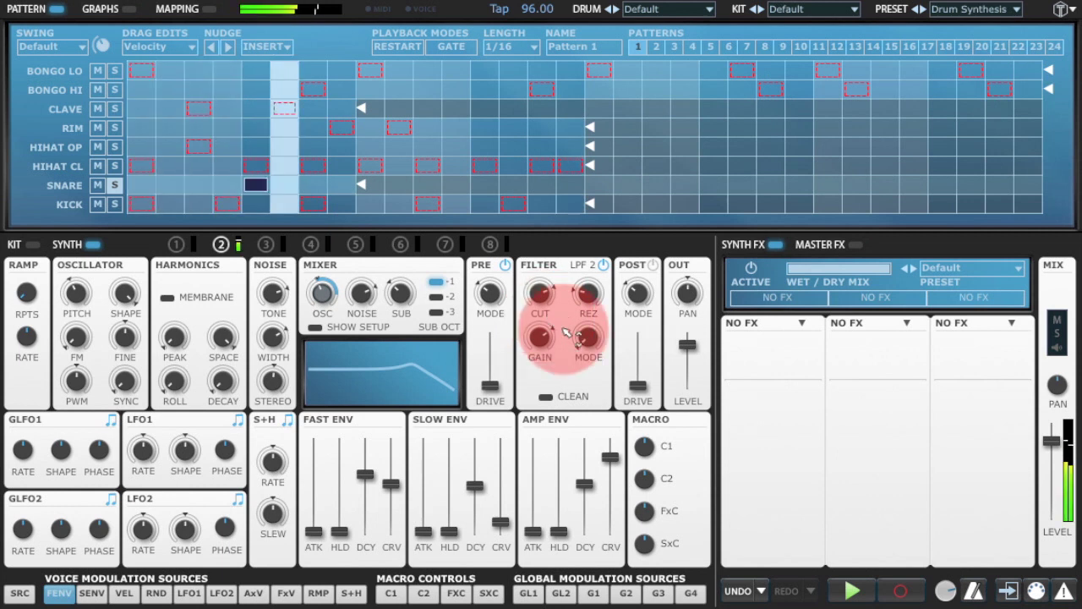
# Lower filter resonance to 12%, set noise to about -2.90 dB and oscillator to about -7.2 dB.
pyautogui.click(595, 344)
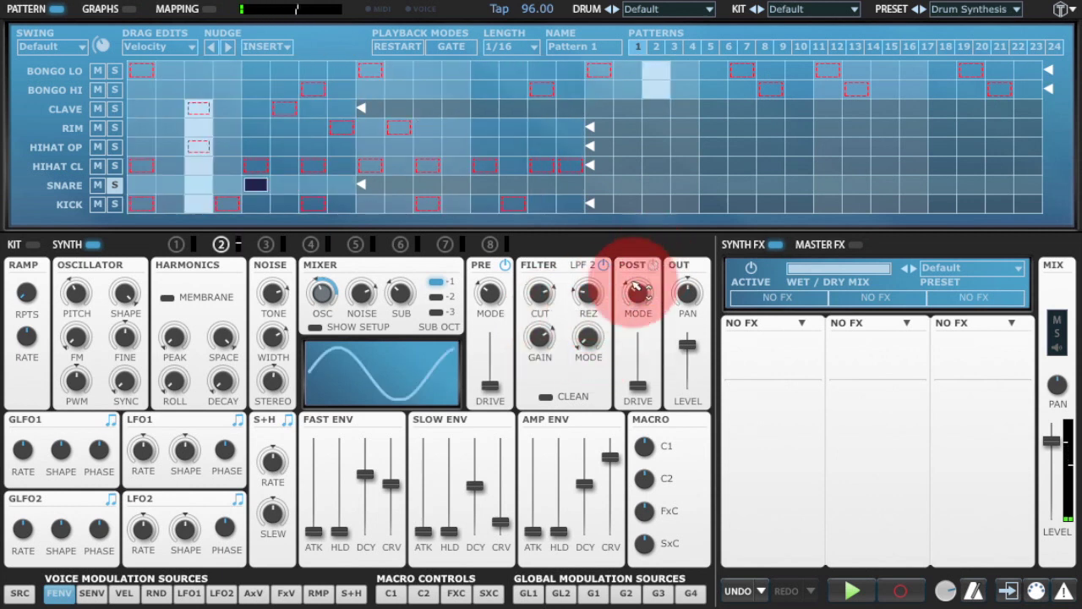
pyautogui.click(588, 302)
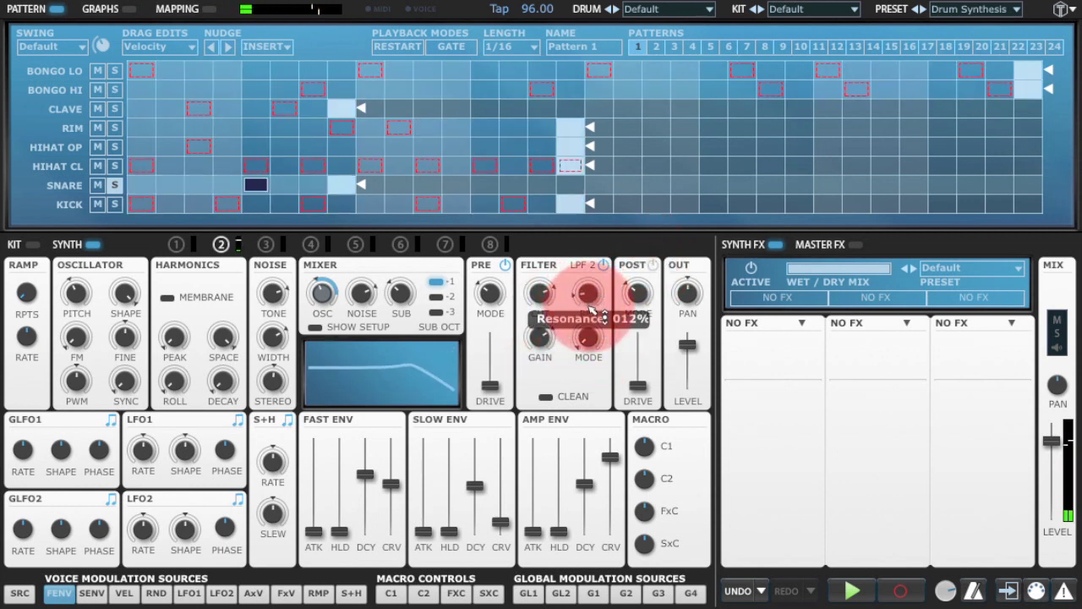
pyautogui.click(358, 346)
pyautogui.moveTo(362, 294); pyautogui.dragTo(335, 295)
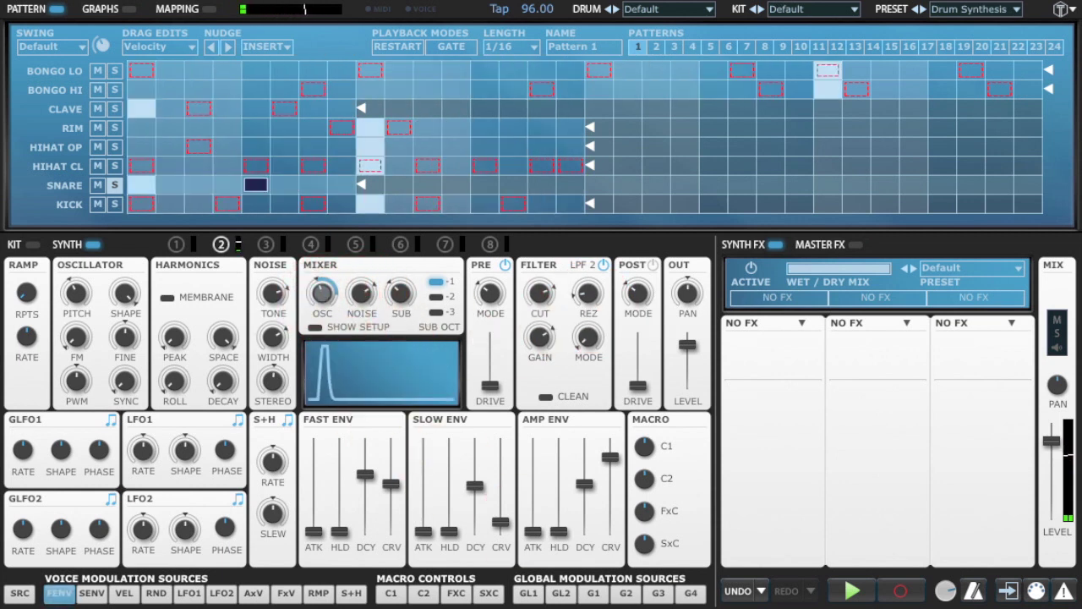
pyautogui.click(852, 592)
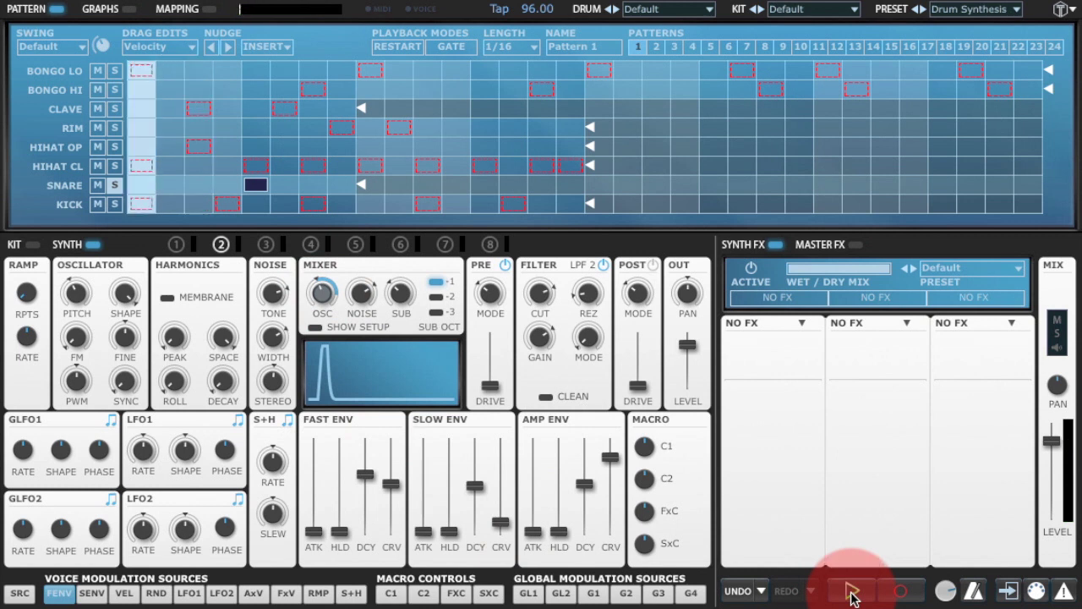
# Unsolo the snare, audition the full-kit Pattern 1 groove and stop it, then open the first Synth FX slot's menu.
pyautogui.click(115, 186)
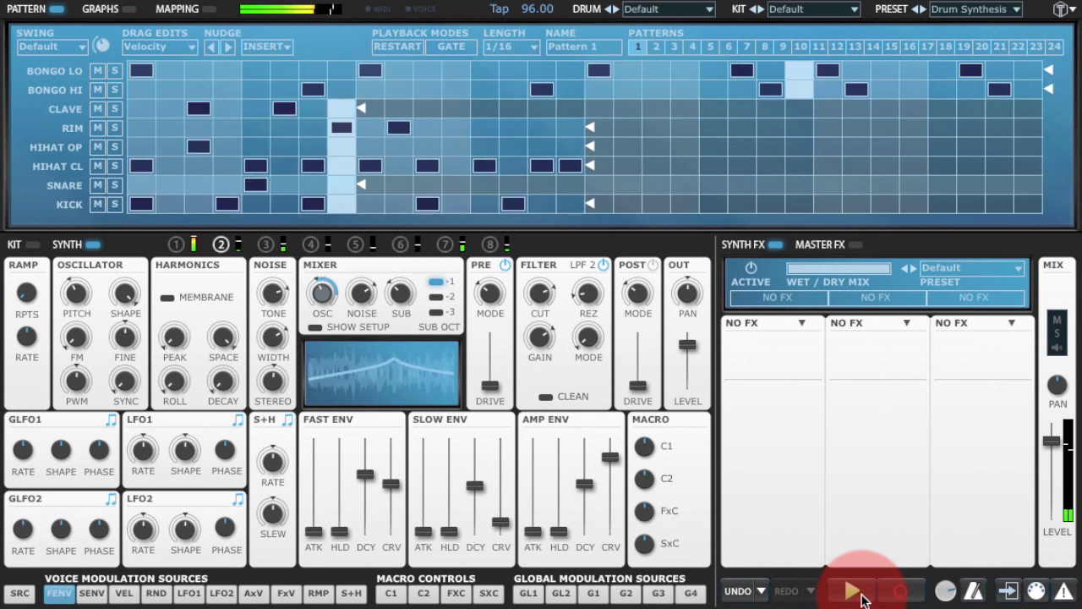
pyautogui.click(862, 599)
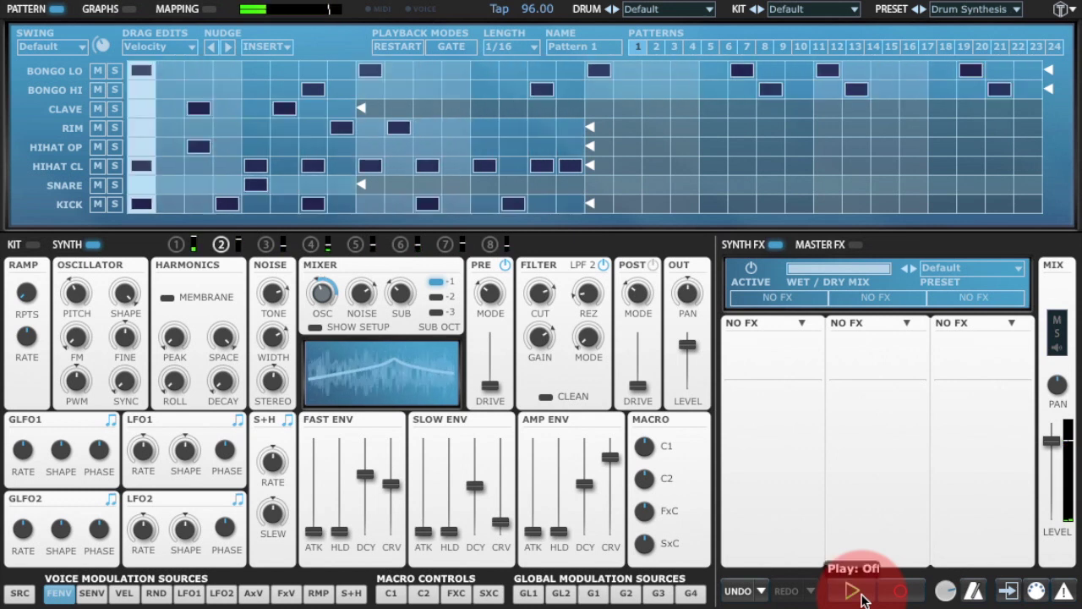
pyautogui.click(831, 321)
# Insert a Dynamics > Channel Compressor in the first Synth FX slot and set its output to about -3.9 dB during playback.
pyautogui.click(800, 325)
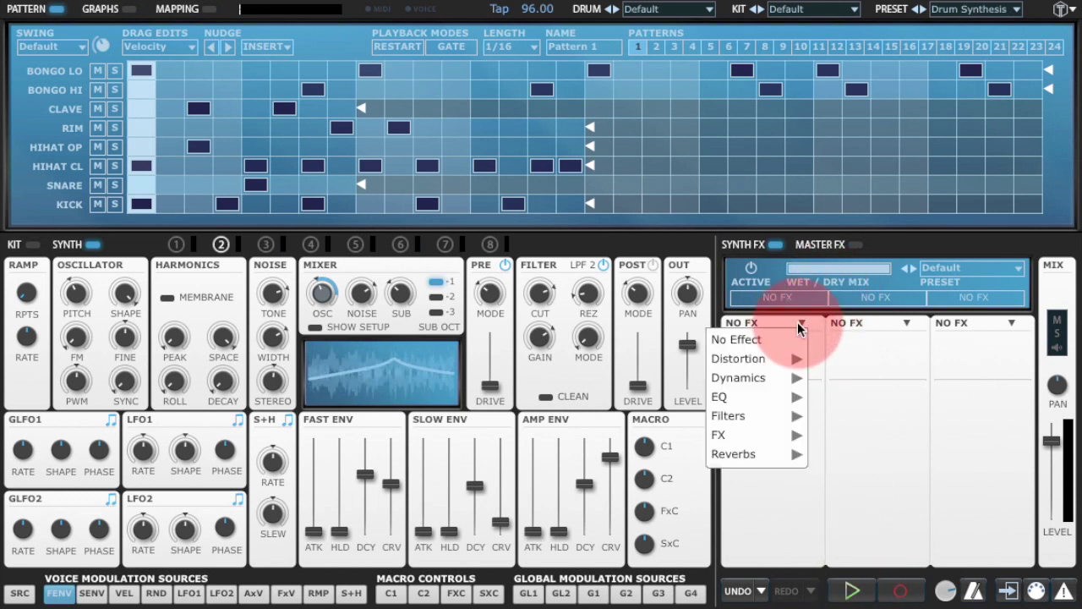
pyautogui.moveTo(776, 395)
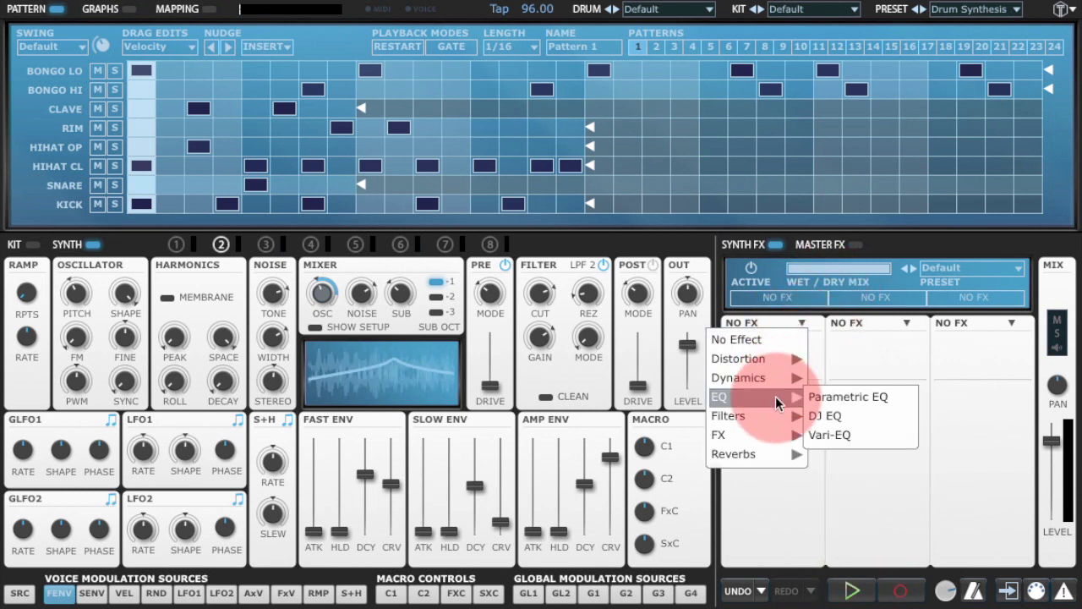
pyautogui.moveTo(774, 377)
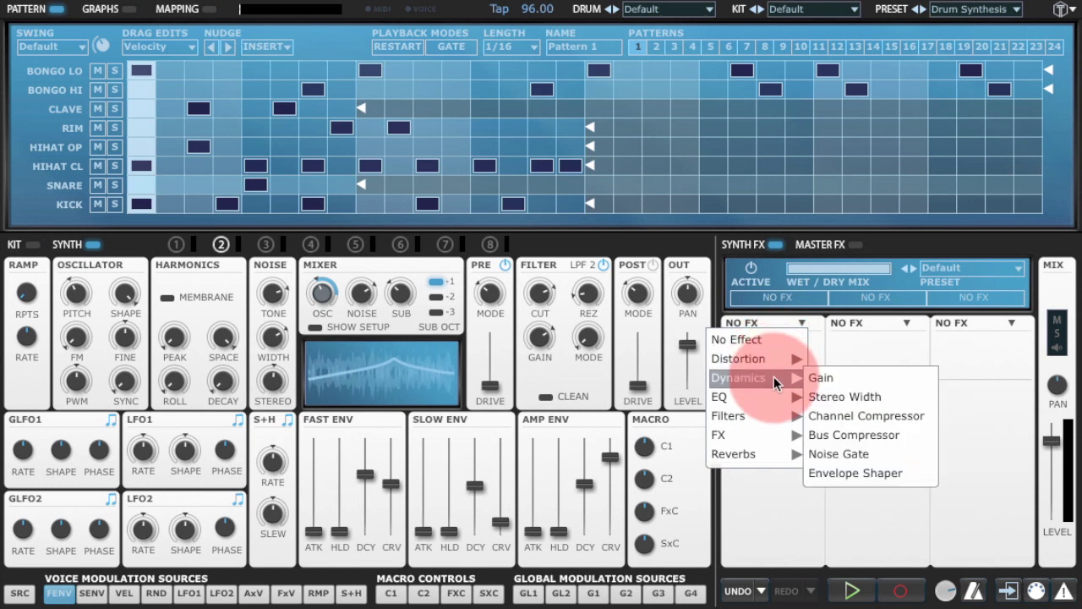
pyautogui.click(852, 415)
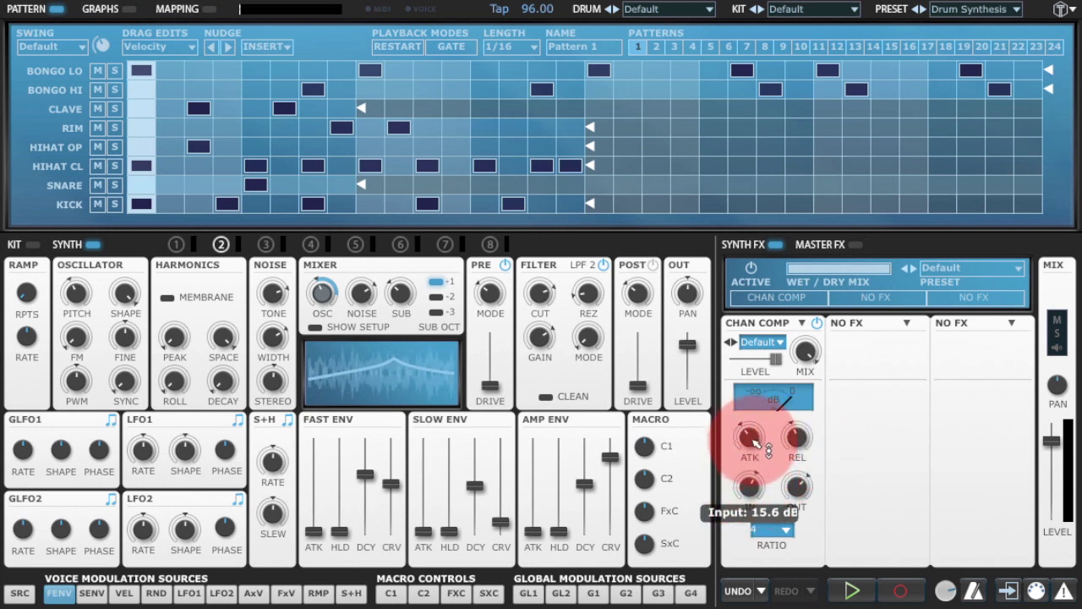
pyautogui.click(851, 589)
pyautogui.moveTo(796, 486); pyautogui.dragTo(801, 506)
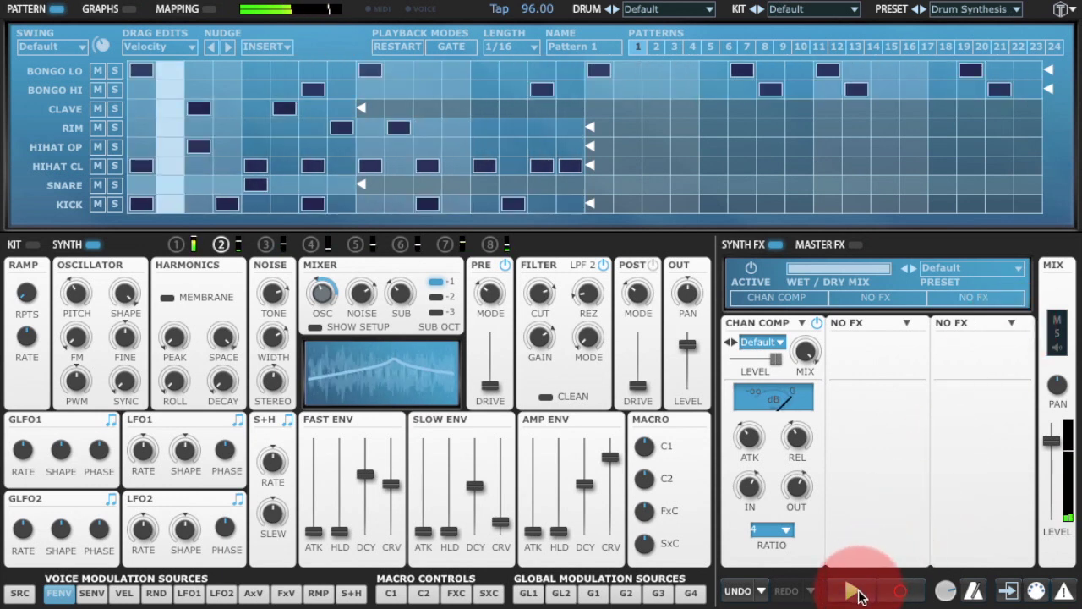
# Solo the snare and set amp decay 1.771 s, fast decay 0.092 s, compressor release about 215 ms, noise -4.22 dB.
pyautogui.click(128, 180)
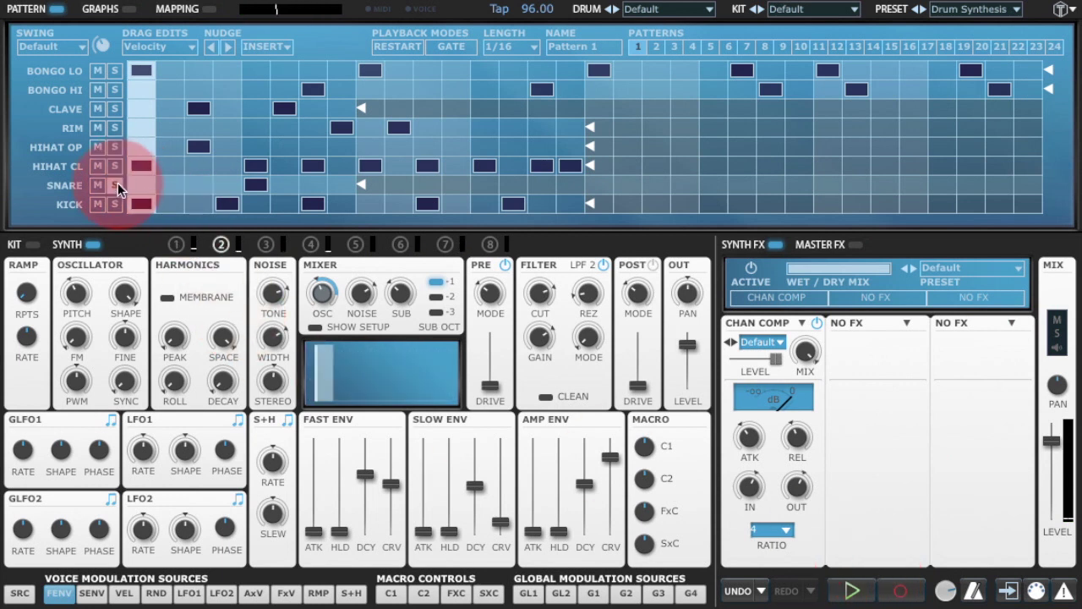
pyautogui.click(115, 185)
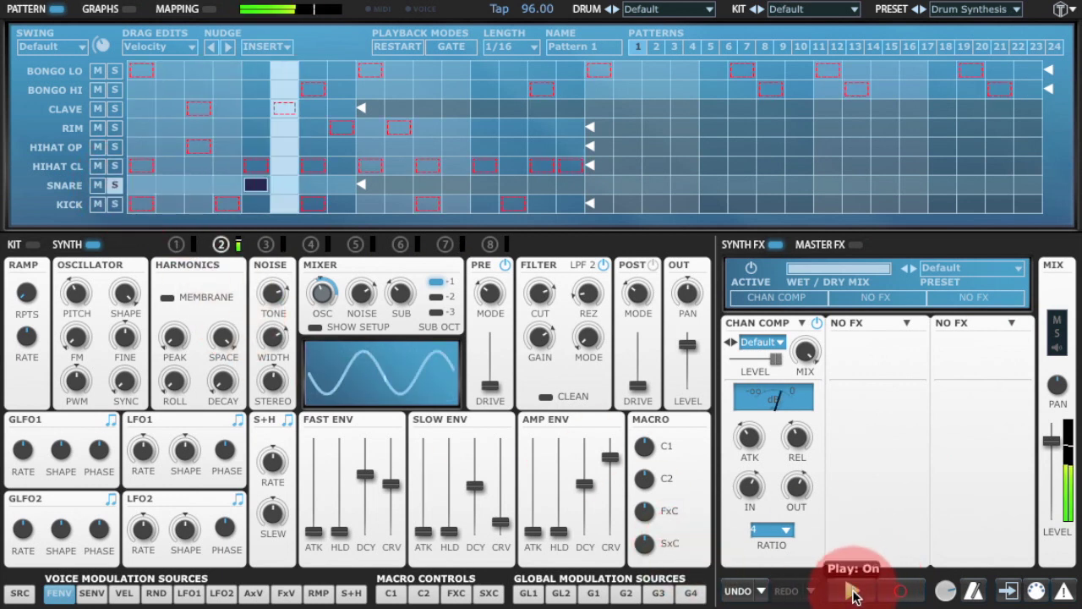
pyautogui.moveTo(585, 486)
pyautogui.mouseDown()
pyautogui.moveTo(597, 500)
pyautogui.moveTo(587, 495)
pyautogui.mouseUp()
pyautogui.moveTo(365, 475); pyautogui.dragTo(879, 490)
pyautogui.moveTo(797, 436); pyautogui.dragTo(796, 431)
pyautogui.moveTo(585, 482)
pyautogui.mouseDown()
pyautogui.moveTo(580, 493)
pyautogui.moveTo(584, 485)
pyautogui.mouseUp()
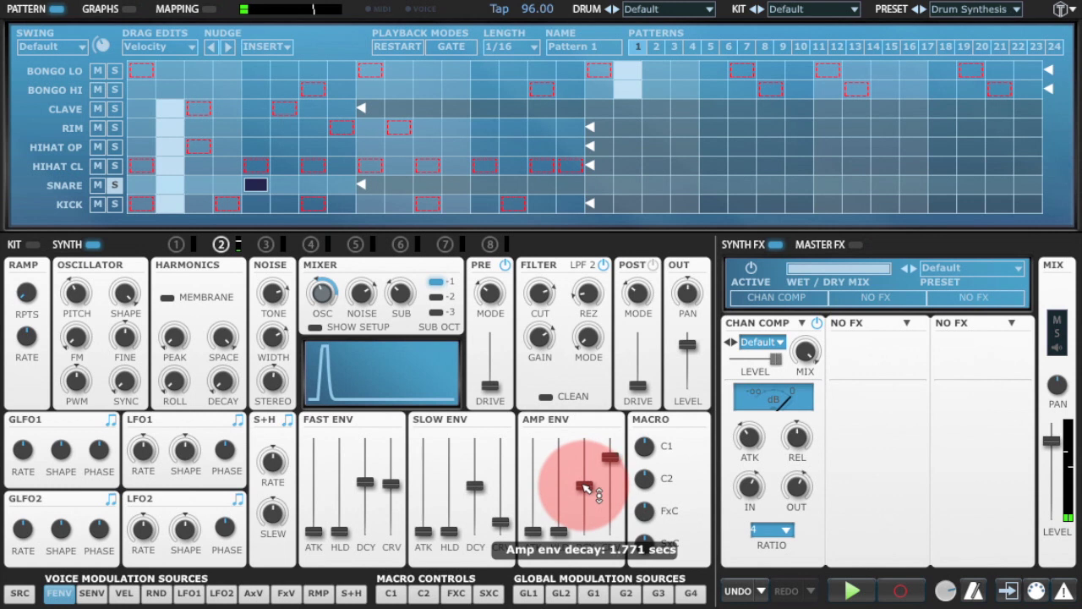
pyautogui.moveTo(359, 312); pyautogui.dragTo(361, 308)
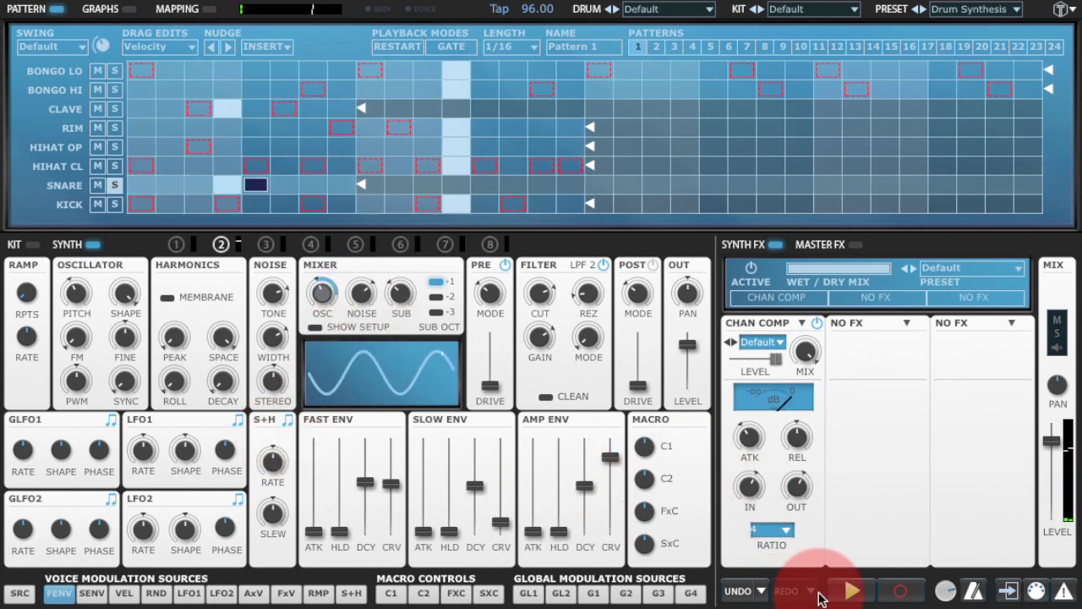
# Restart Pattern 1 to preview the reshaped snare with the full kit, then stop playback.
pyautogui.click(852, 591)
pyautogui.click(854, 591)
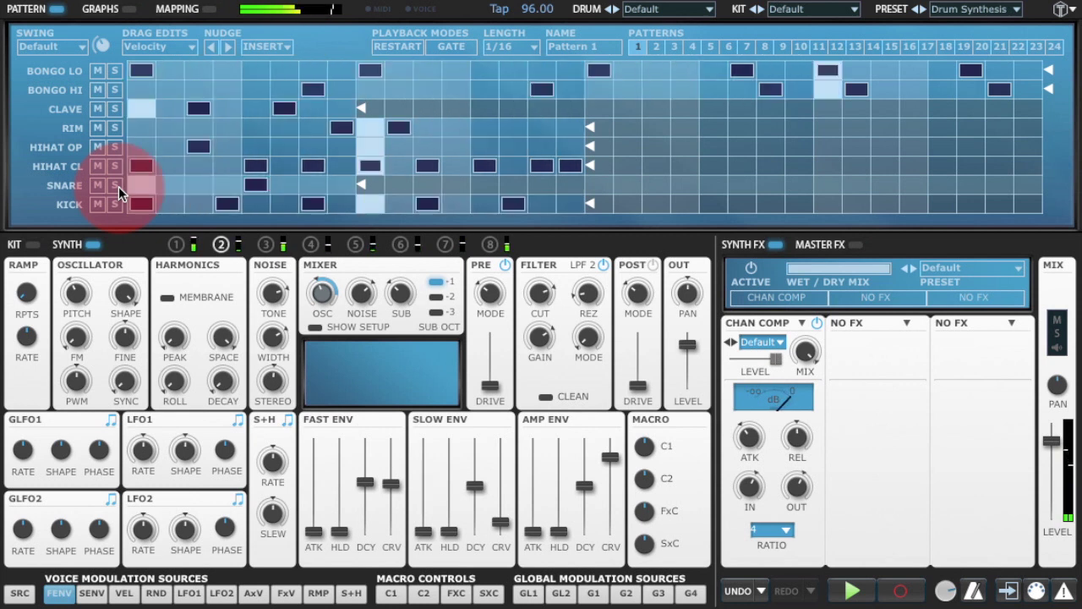
pyautogui.click(856, 594)
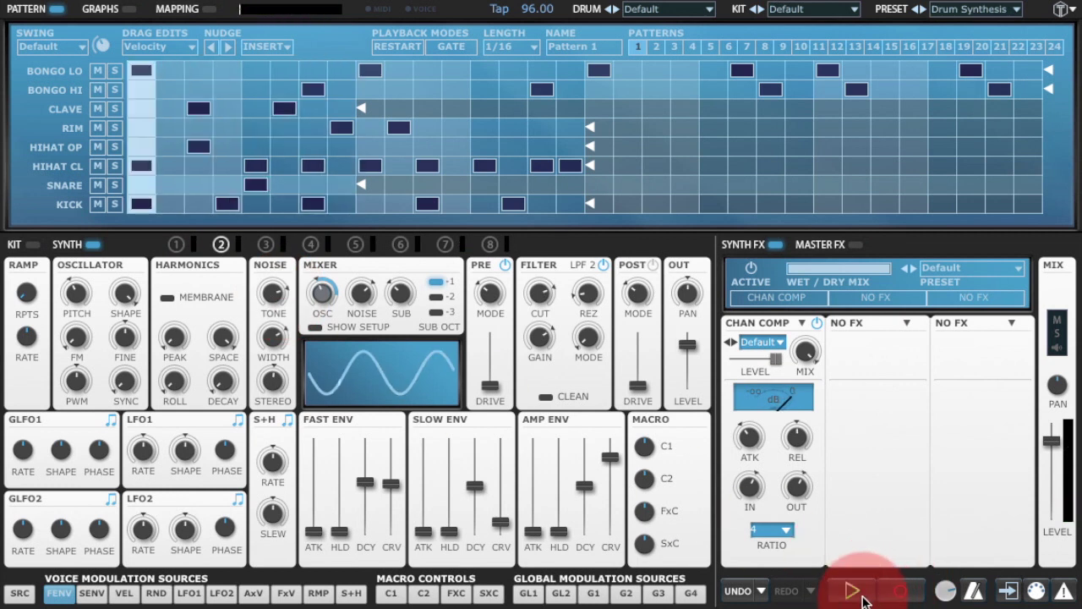